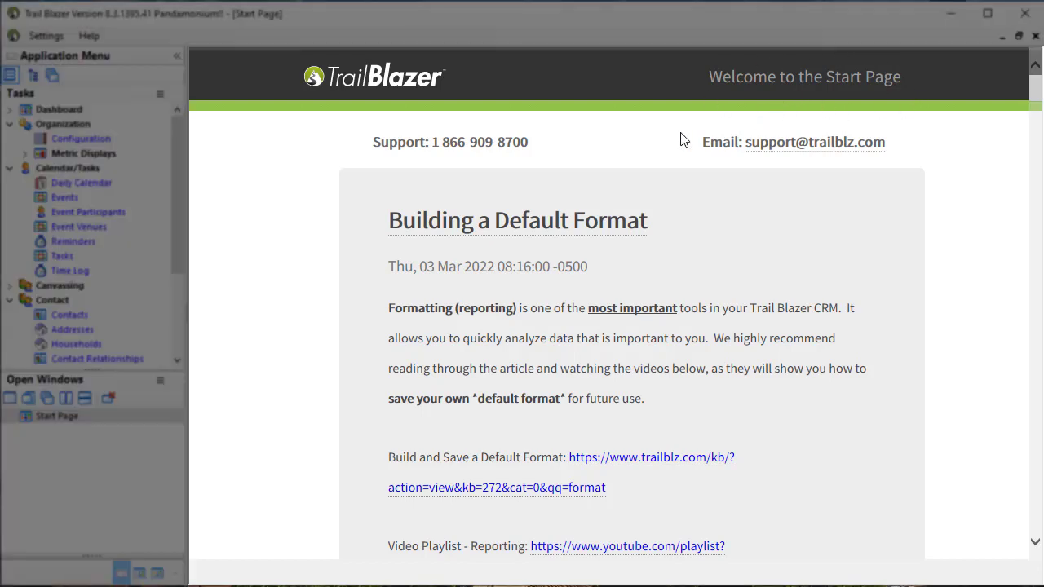
# Step: Highlight the support phone and e-mail lines on the Start Page, then open the Help menu
pyautogui.moveTo(532, 146); pyautogui.dragTo(375, 146)
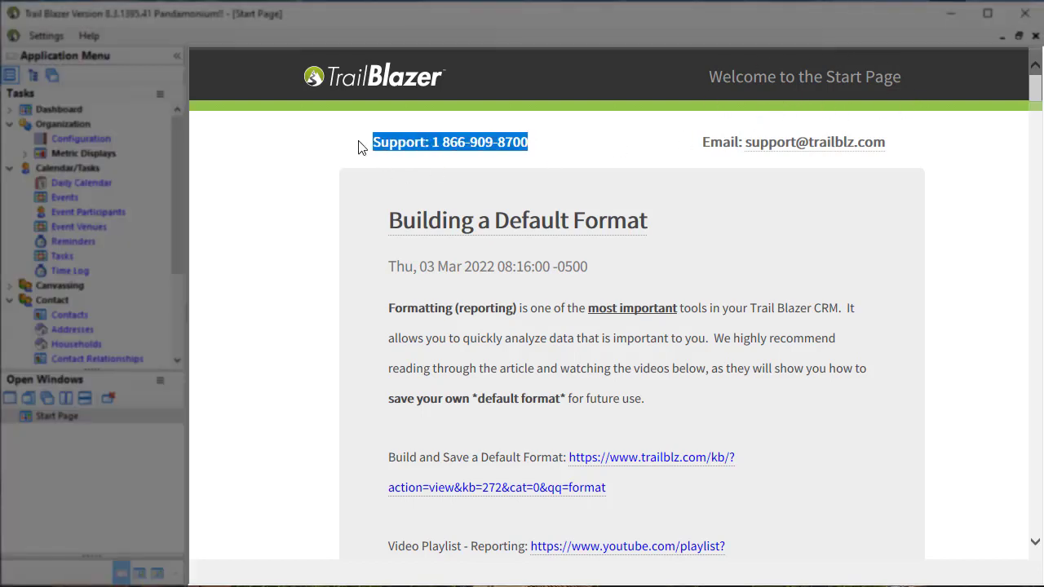
pyautogui.moveTo(704, 142); pyautogui.dragTo(891, 149)
pyautogui.click(953, 147)
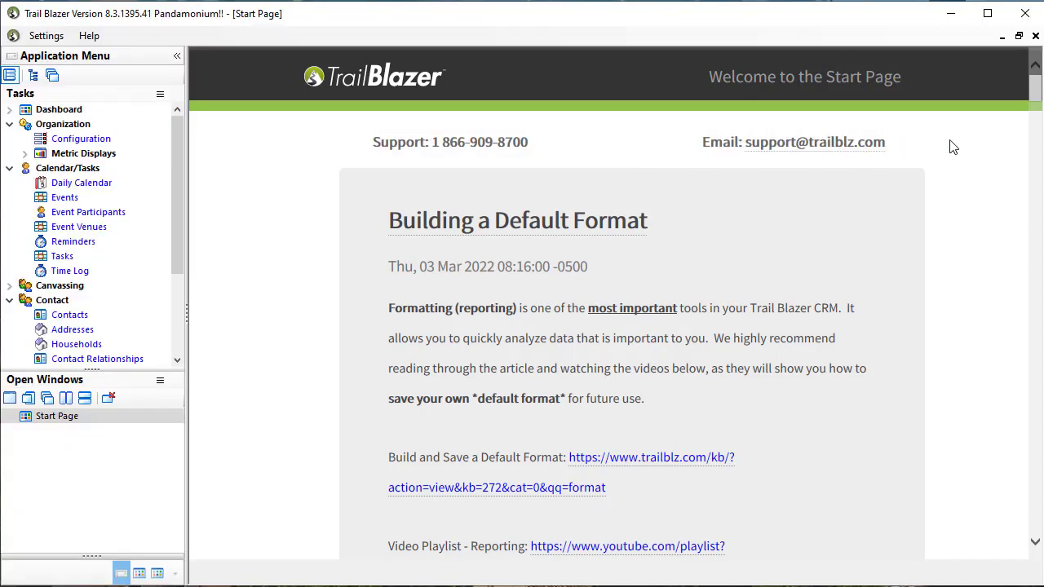
pyautogui.scroll(-10, 952, 147)
pyautogui.scroll(10, 991, 155)
pyautogui.click(92, 43)
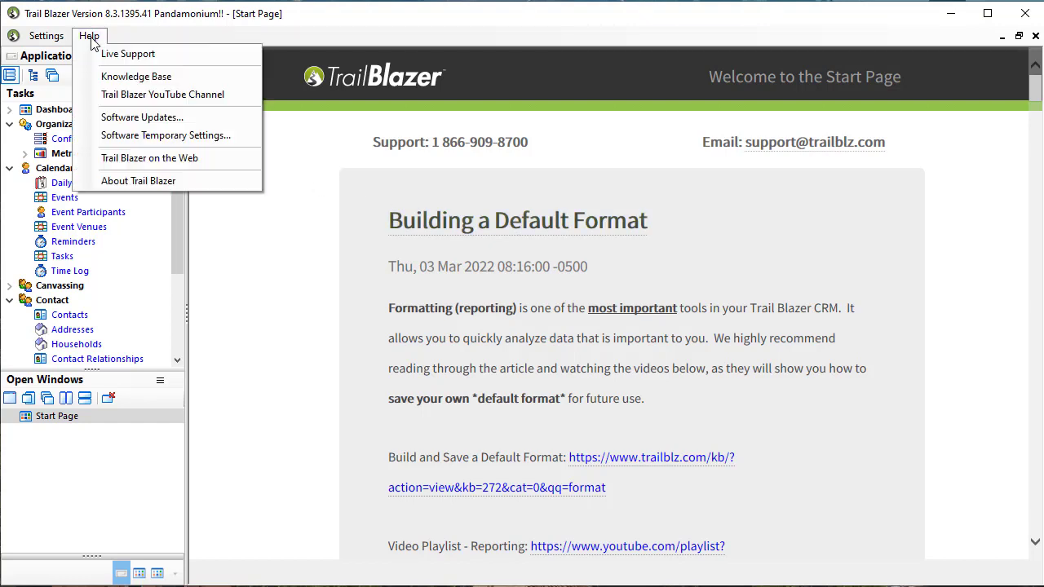
# Step: Open the online Trail Blazer Knowledge Base in the browser
pyautogui.click(114, 75)
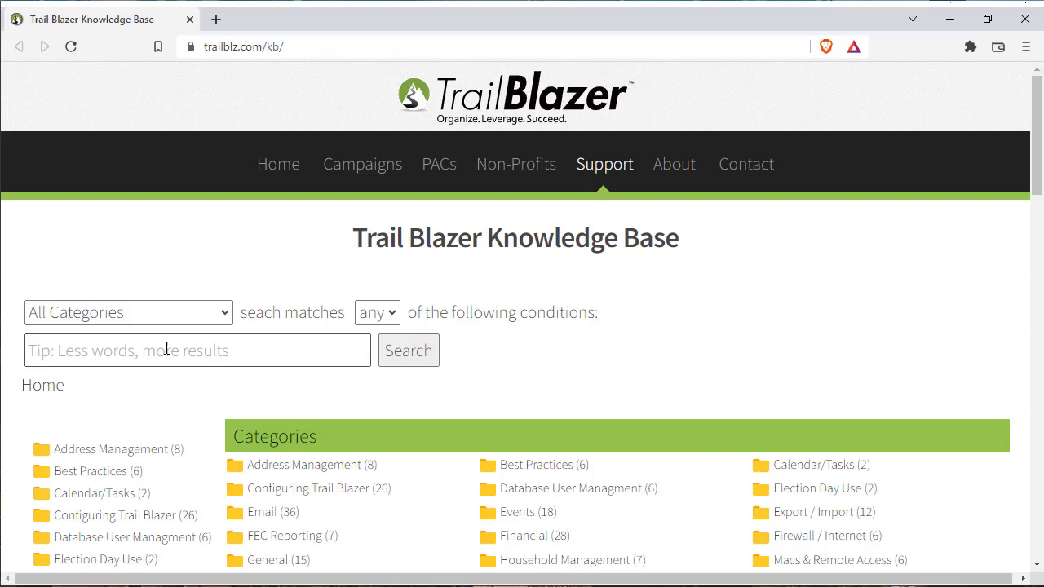
pyautogui.scroll(-3, 346, 431)
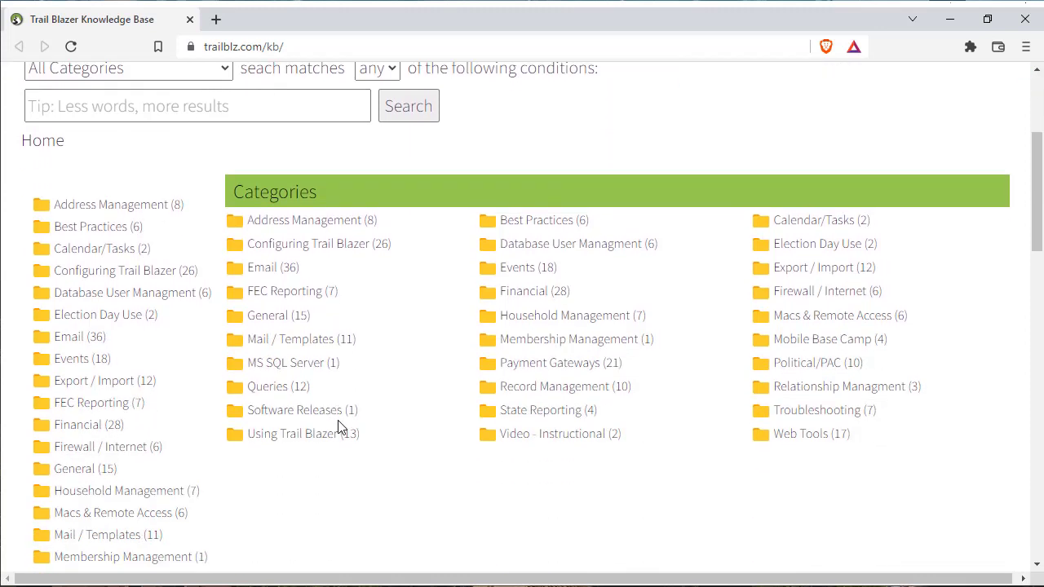
pyautogui.scroll(3, 341, 427)
# Step: Search the Knowledge Base for 'user' articles, then close the browser
pyautogui.click(140, 360)
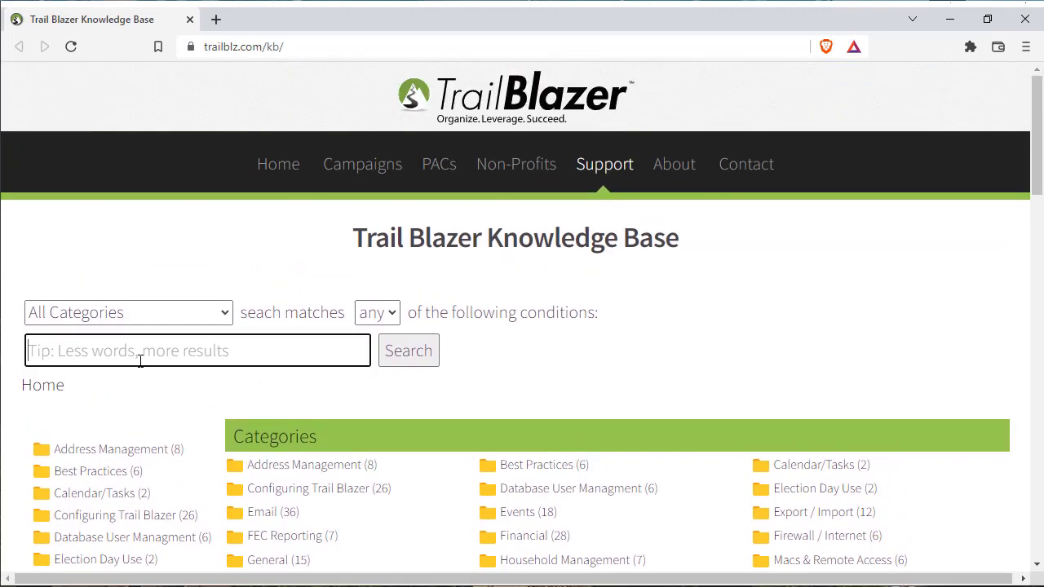
pyautogui.write('uswe')
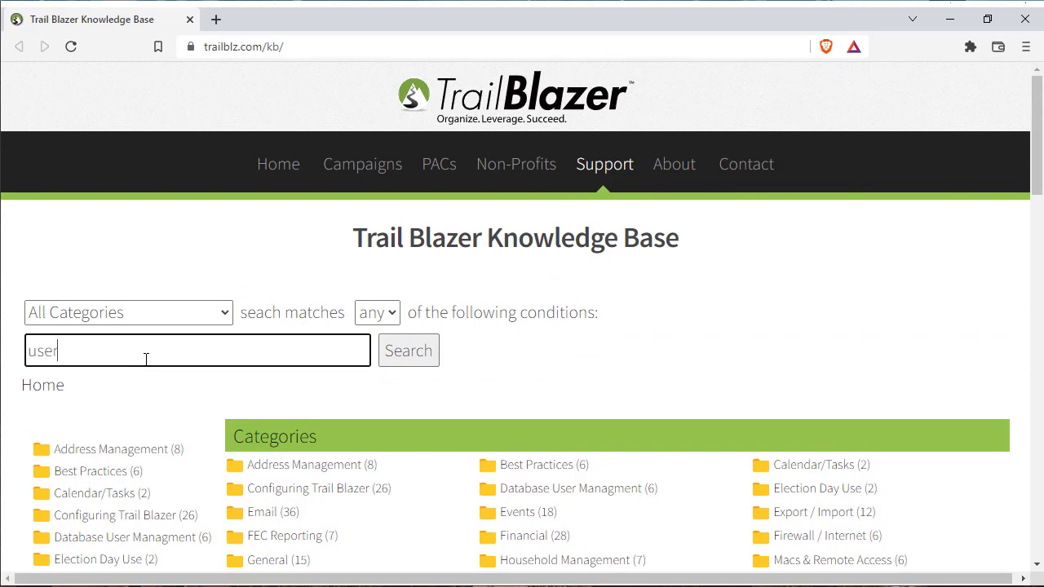
pyautogui.click(410, 351)
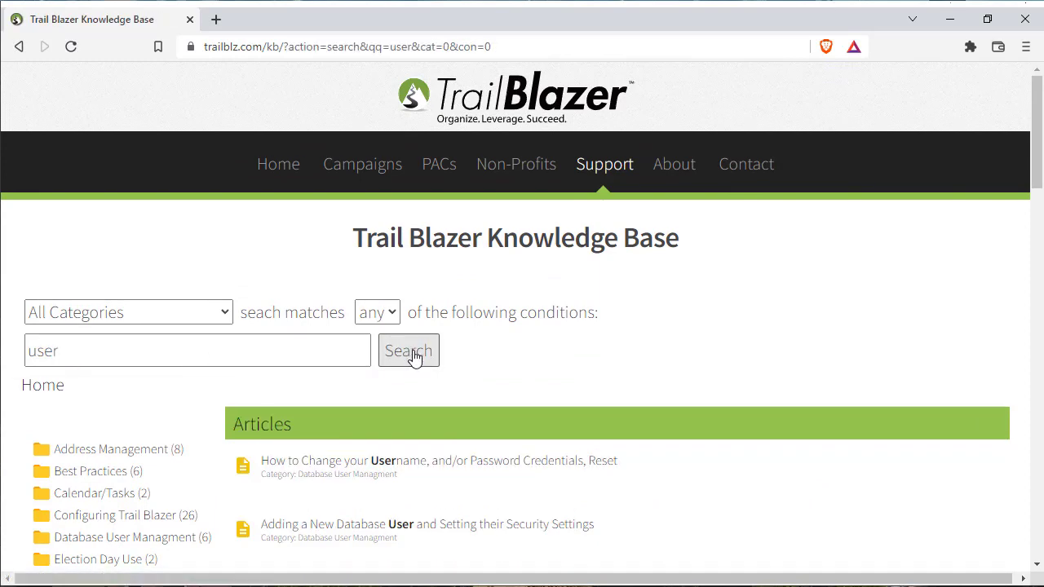
pyautogui.scroll(-1, 453, 492)
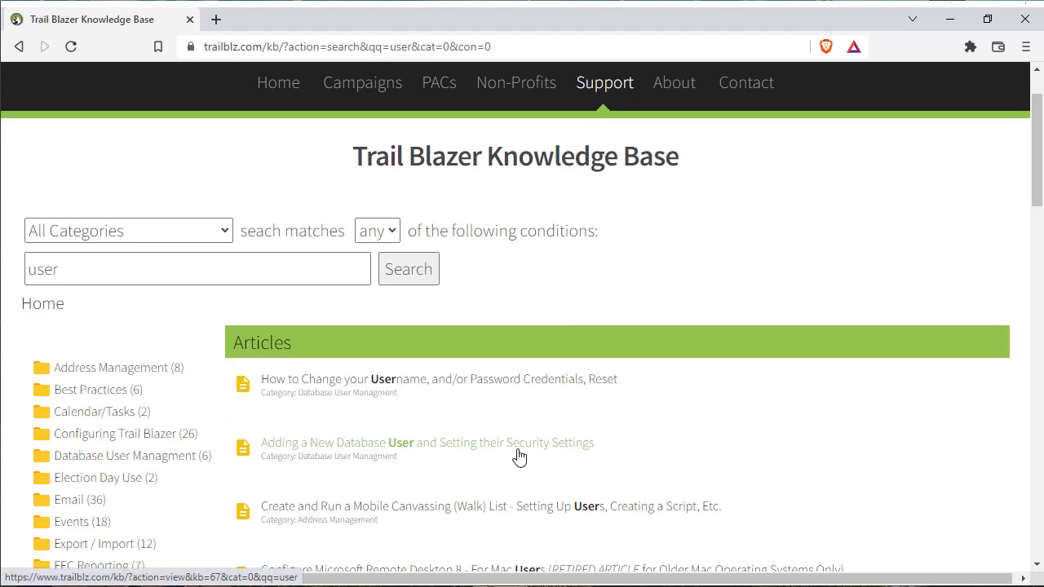
pyautogui.click(1024, 19)
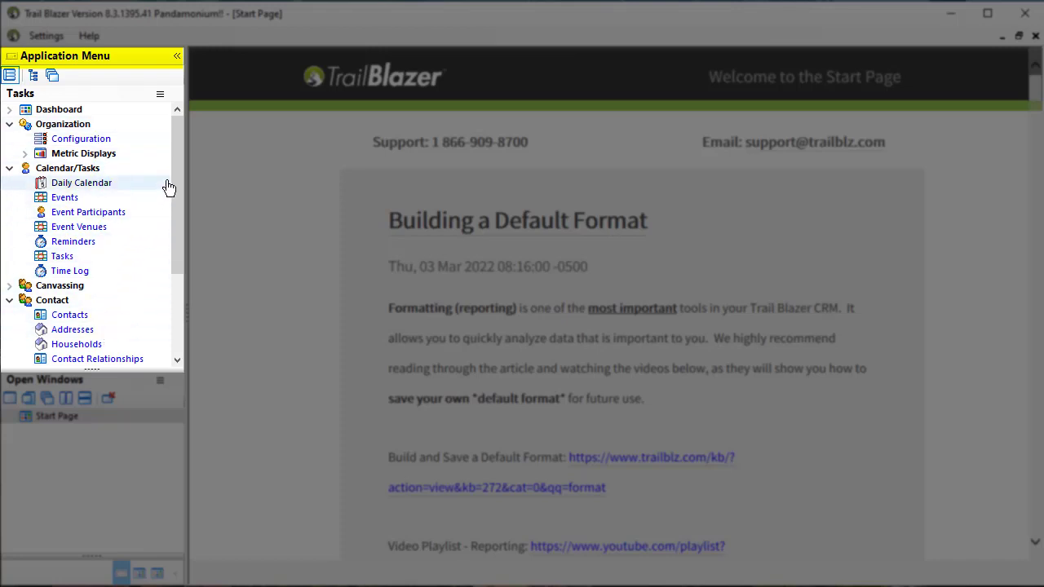
pyautogui.moveTo(175, 160)
pyautogui.mouseDown()
pyautogui.moveTo(181, 245)
pyautogui.moveTo(181, 149)
pyautogui.mouseUp()
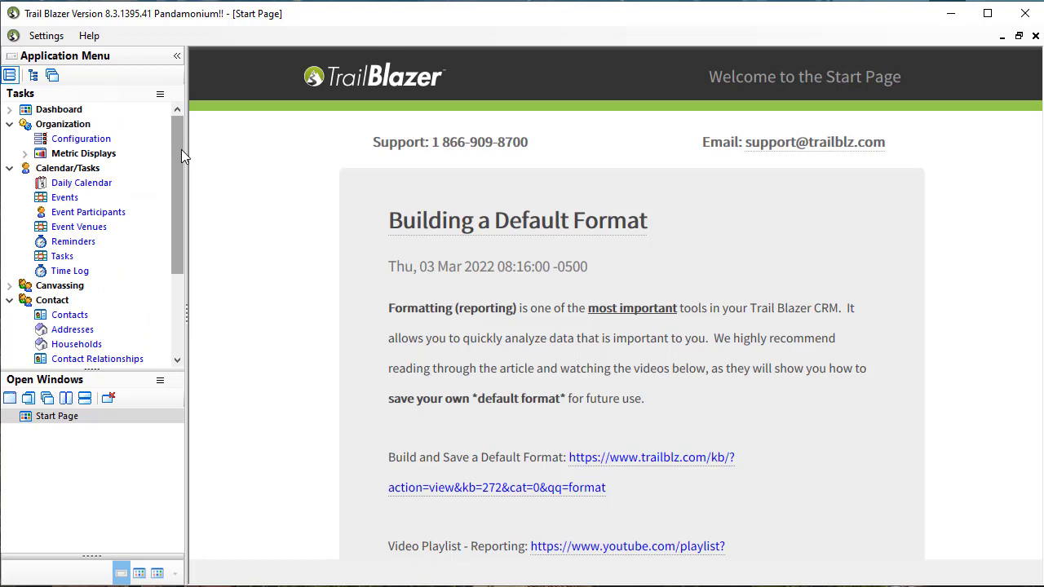
pyautogui.moveTo(181, 149)
pyautogui.mouseDown()
pyautogui.moveTo(181, 268)
pyautogui.moveTo(177, 144)
pyautogui.mouseUp()
# Step: Search Contacts by last name 'Smith', listing 215 records
pyautogui.click(73, 317)
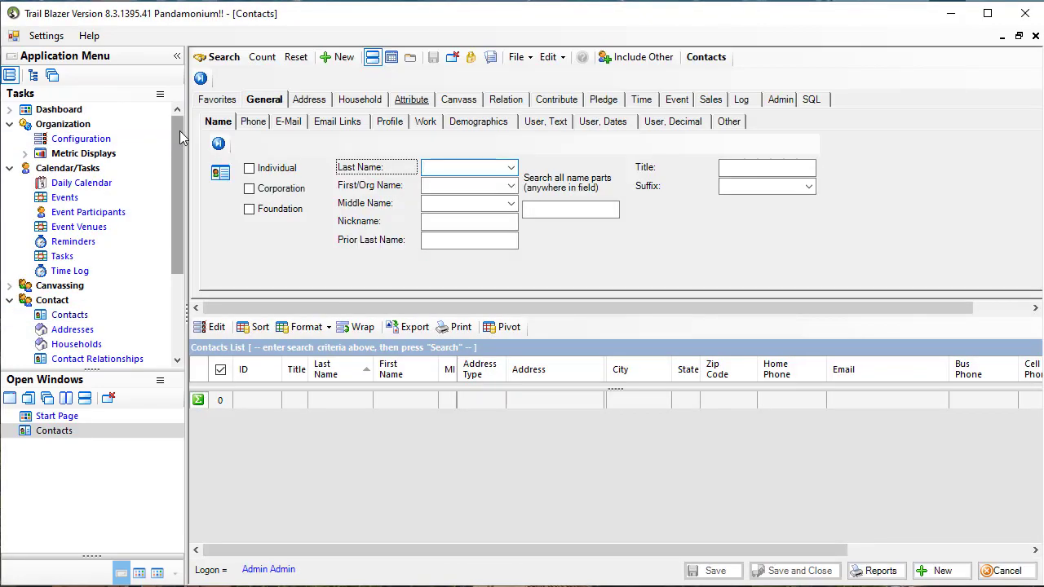
pyautogui.moveTo(179, 131); pyautogui.dragTo(183, 192)
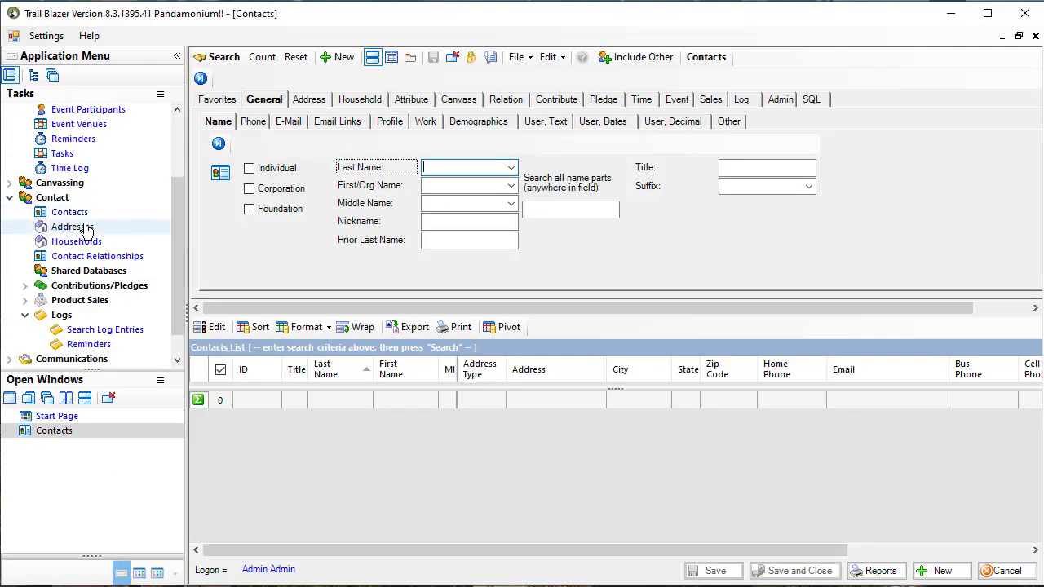
pyautogui.click(85, 228)
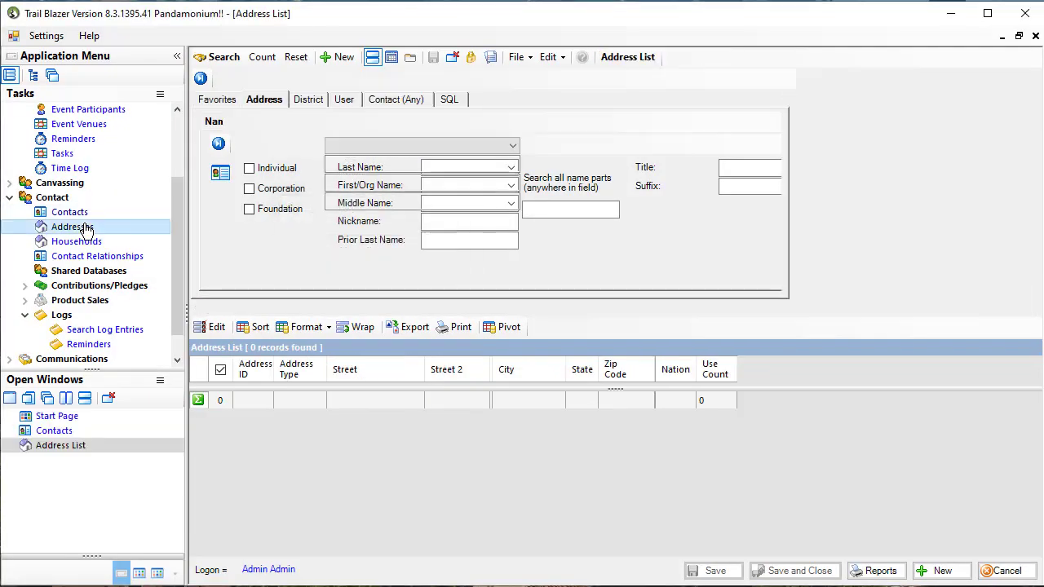
pyautogui.click(64, 432)
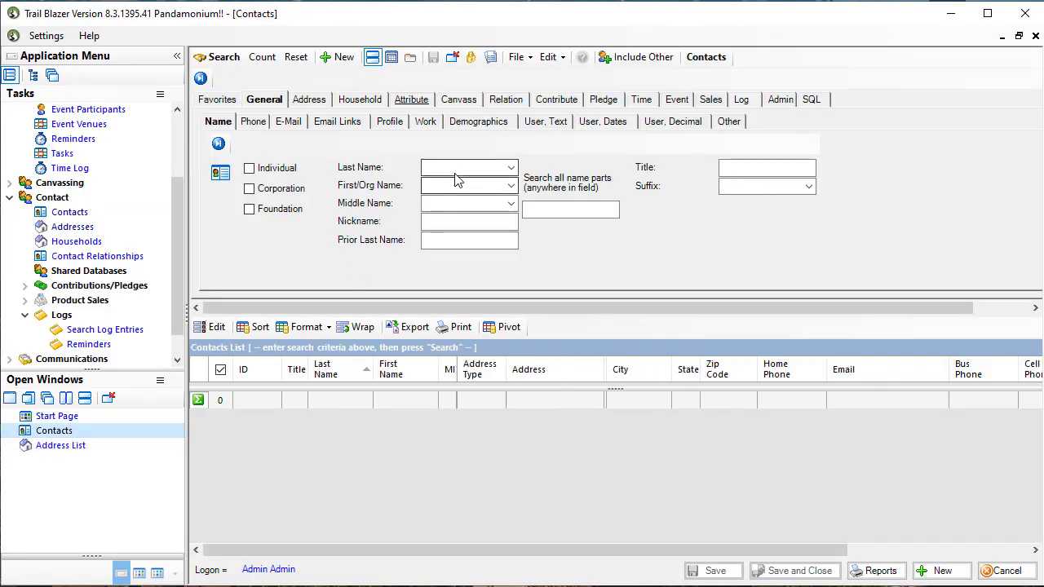
pyautogui.write('Smith')
pyautogui.press('Return')
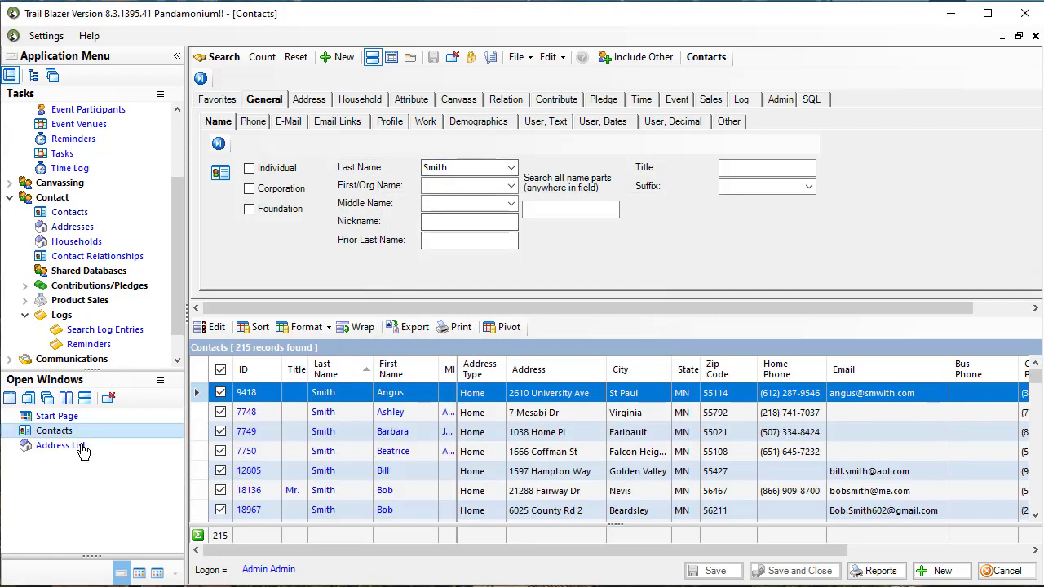
# Step: Search the Address List and load its first 1,000 records
pyautogui.click(49, 448)
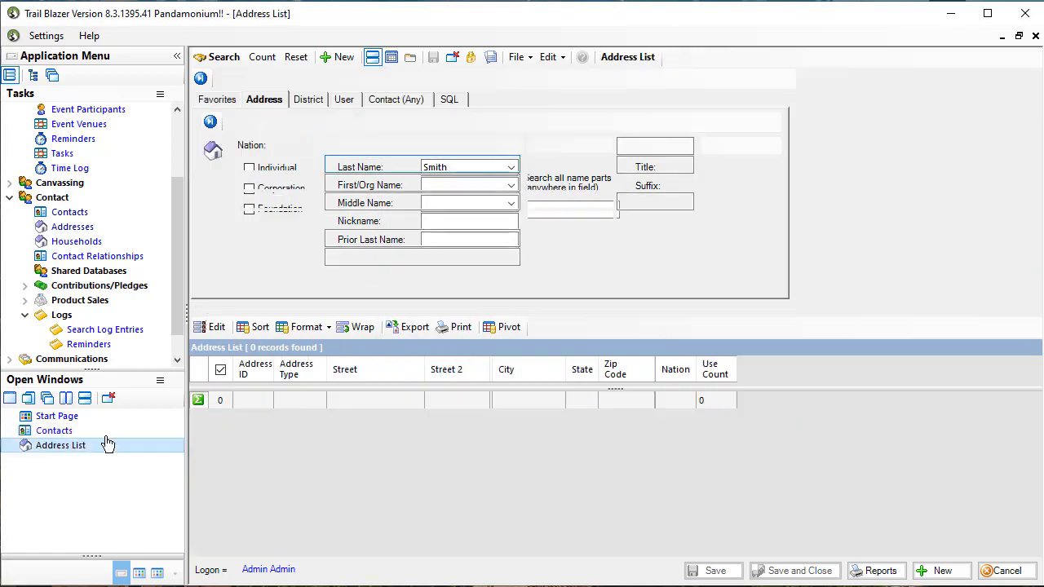
pyautogui.click(232, 63)
pyautogui.click(561, 387)
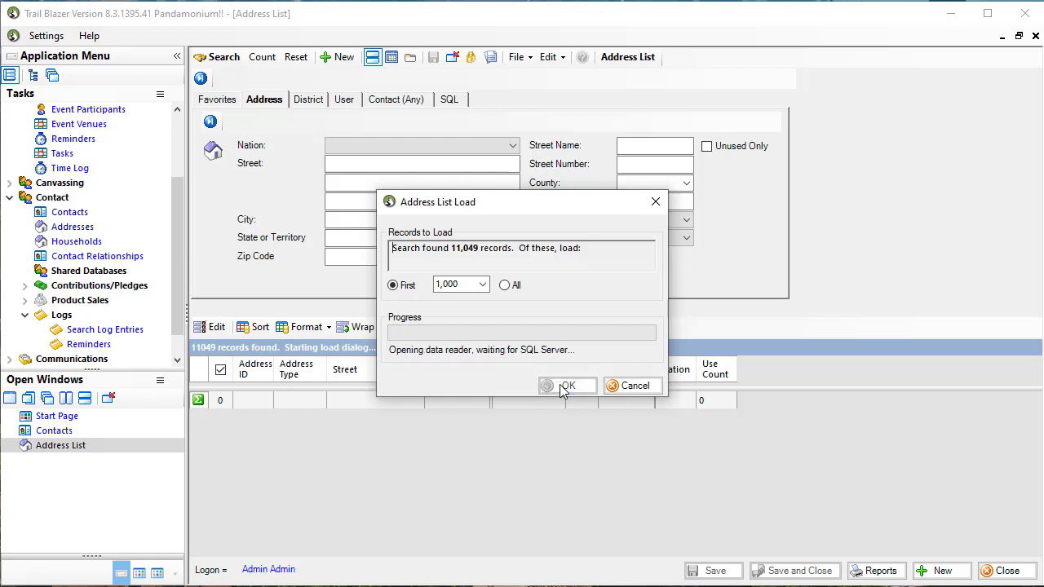
pyautogui.scroll(-5, 531, 432)
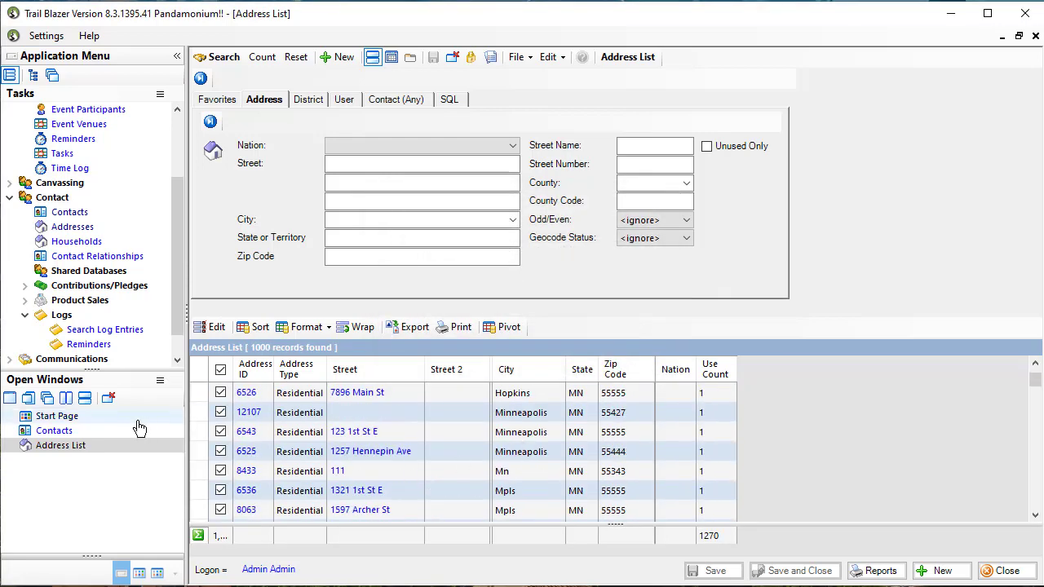
pyautogui.click(54, 432)
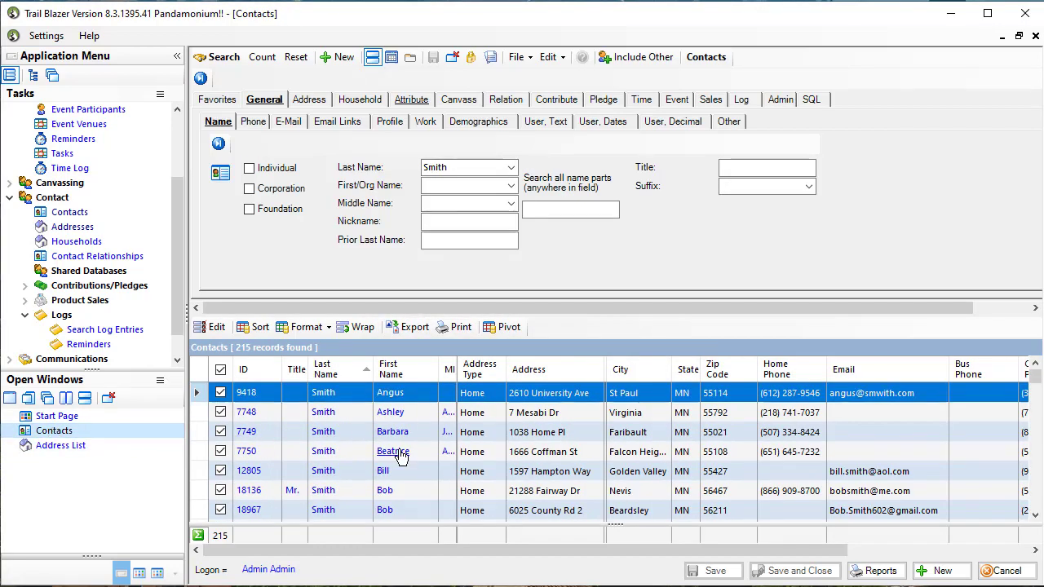
# Step: Open two individual contact records from the last-name search results
pyautogui.click(399, 454)
pyautogui.doubleClick(402, 454)
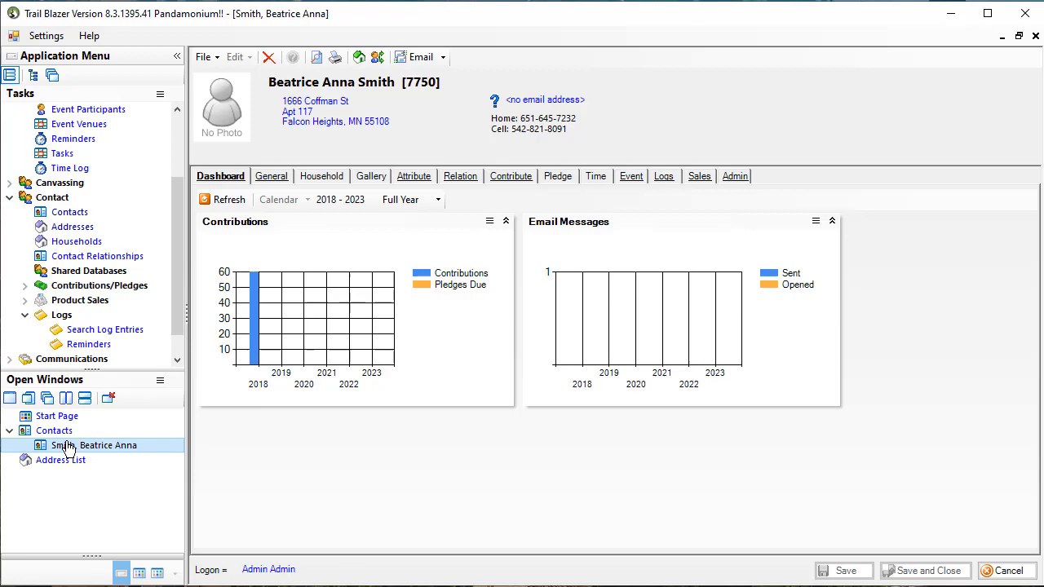
pyautogui.click(59, 436)
pyautogui.scroll(-5, 366, 473)
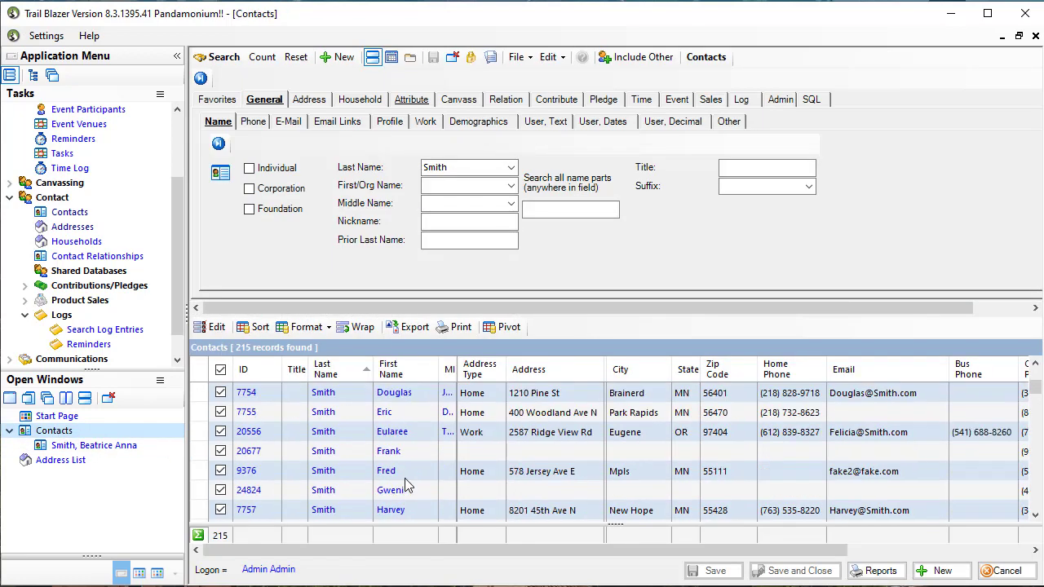
pyautogui.doubleClick(388, 490)
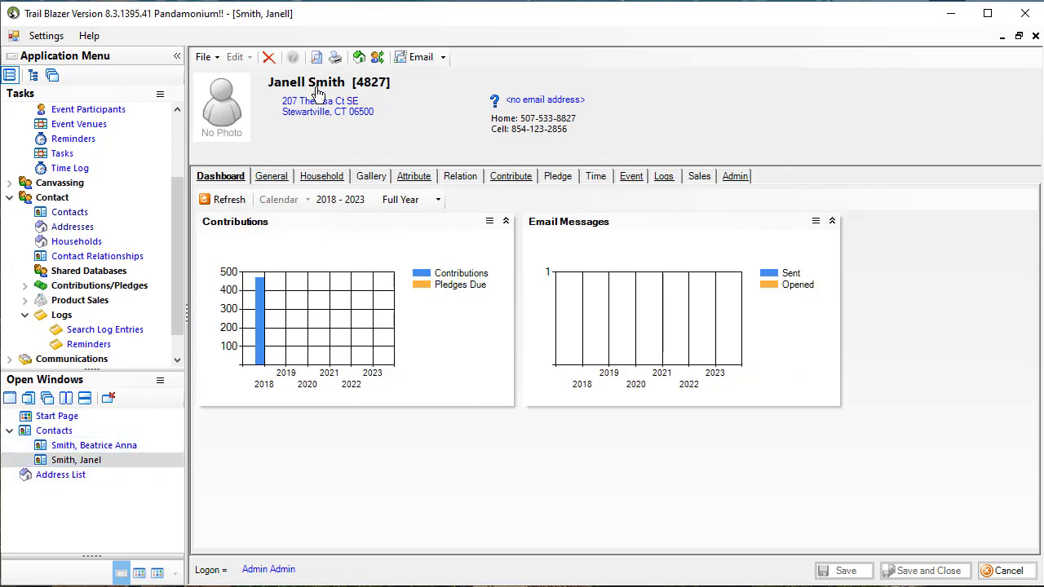
# Step: Switch between the opened records and bring the Address List window forward
pyautogui.click(118, 446)
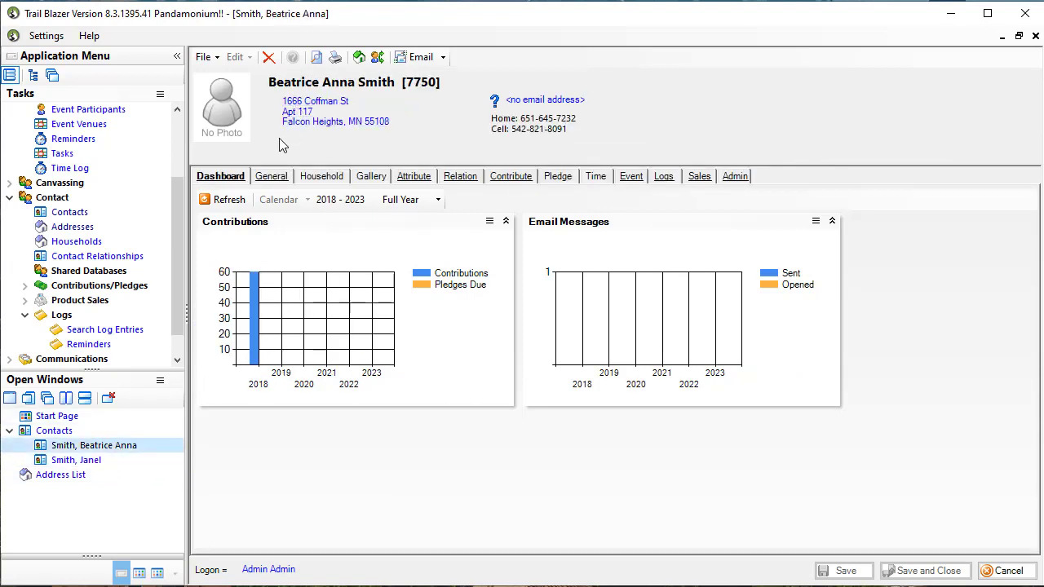
pyautogui.click(49, 432)
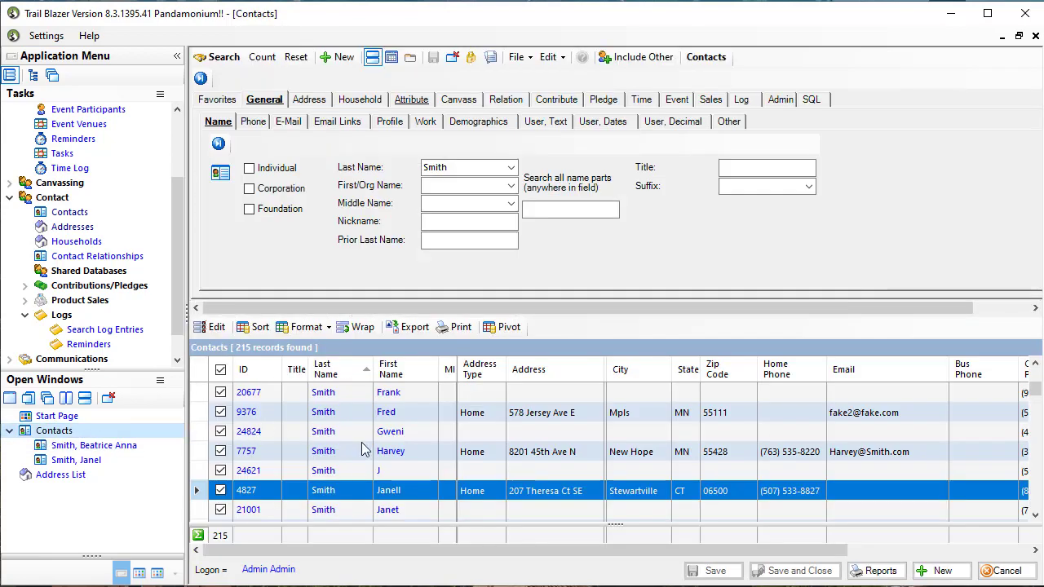
pyautogui.scroll(-5, 383, 461)
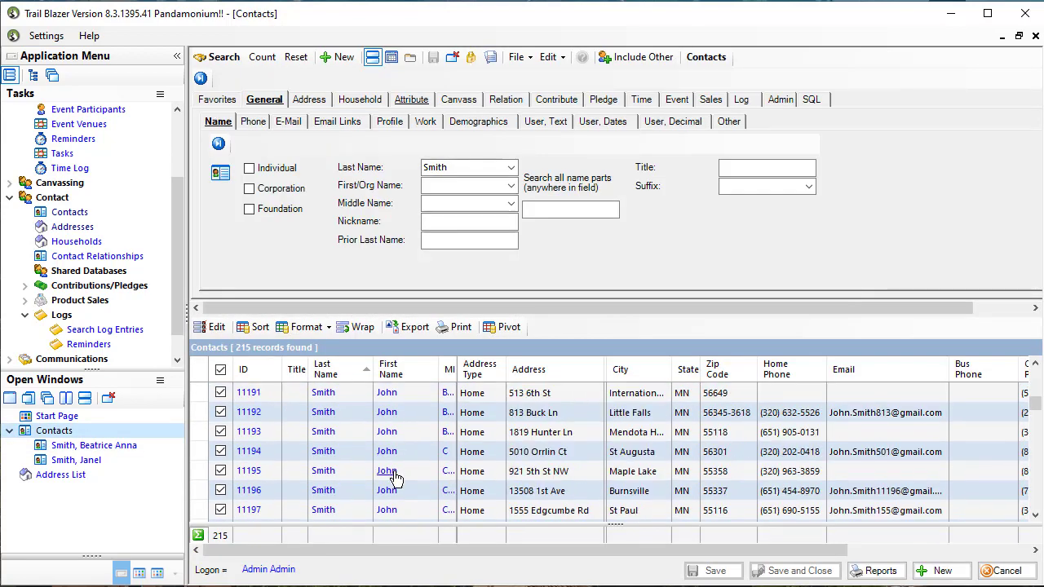
pyautogui.click(57, 475)
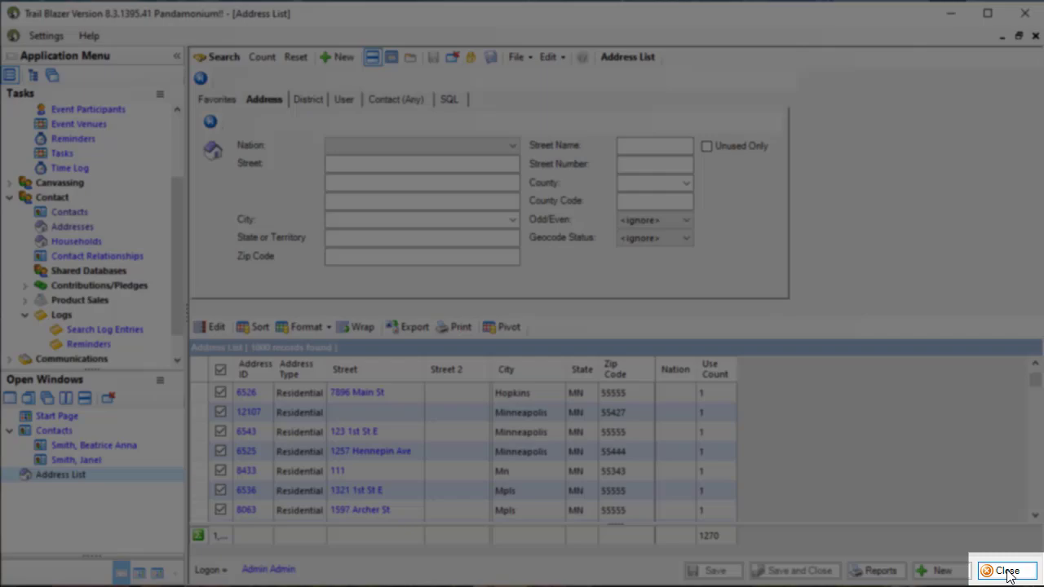
# Step: Close the Address List, both contact records and the search window, then open a fresh Contacts search
pyautogui.click(1006, 570)
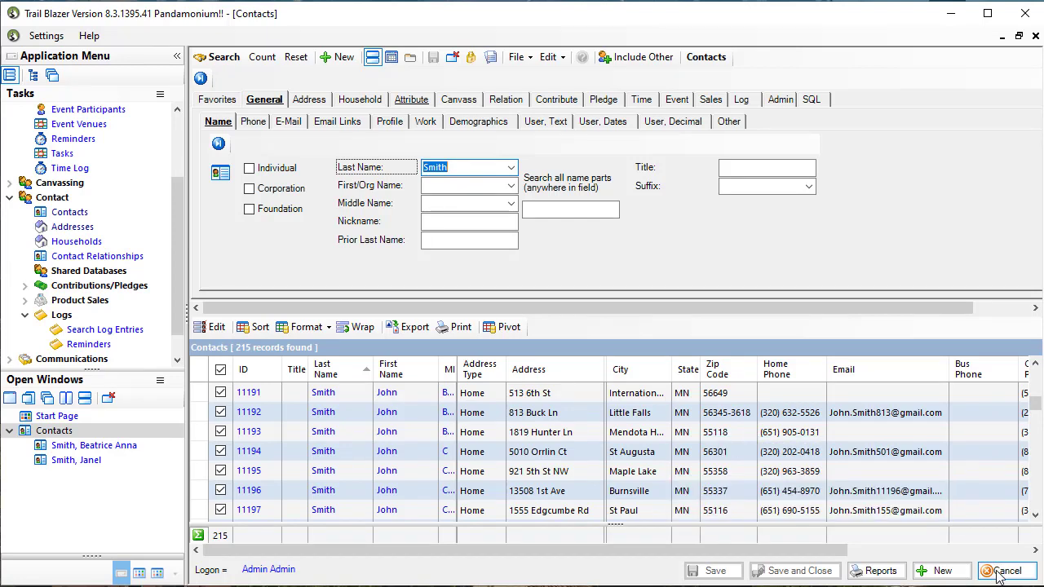
pyautogui.click(72, 461)
pyautogui.click(1006, 571)
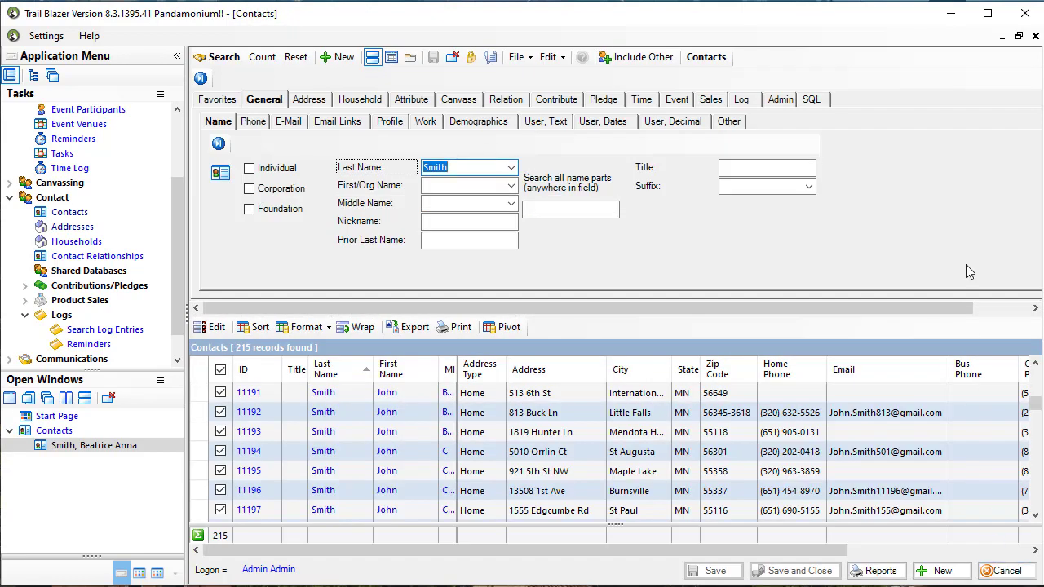
pyautogui.click(1034, 37)
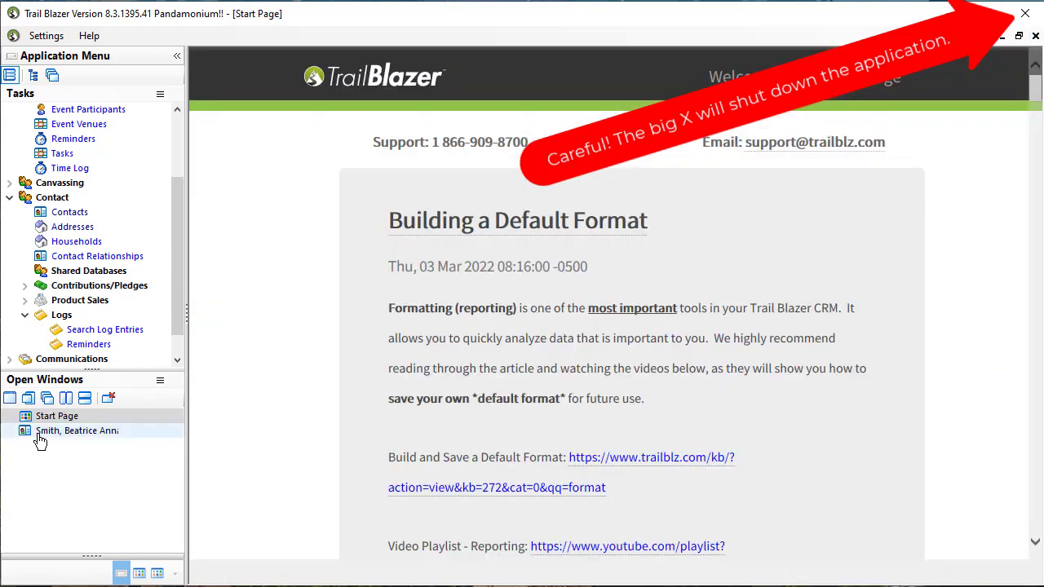
pyautogui.click(39, 432)
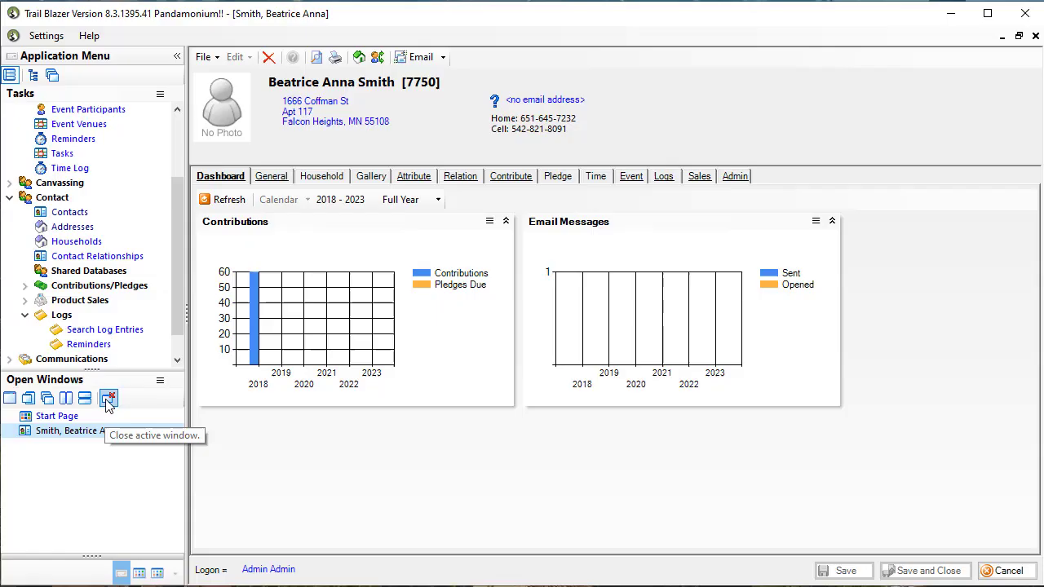
pyautogui.click(108, 400)
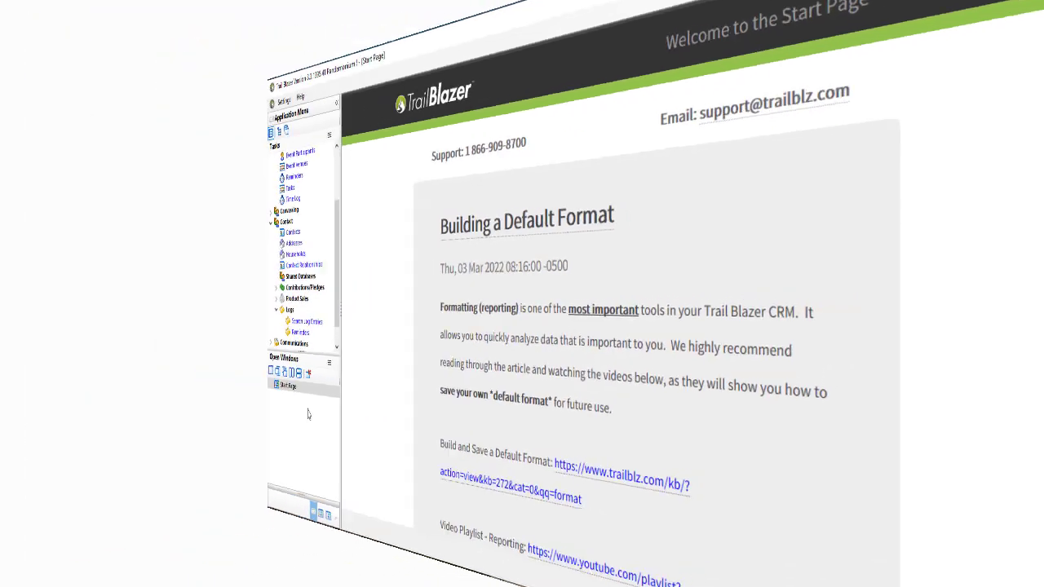
pyautogui.click(69, 212)
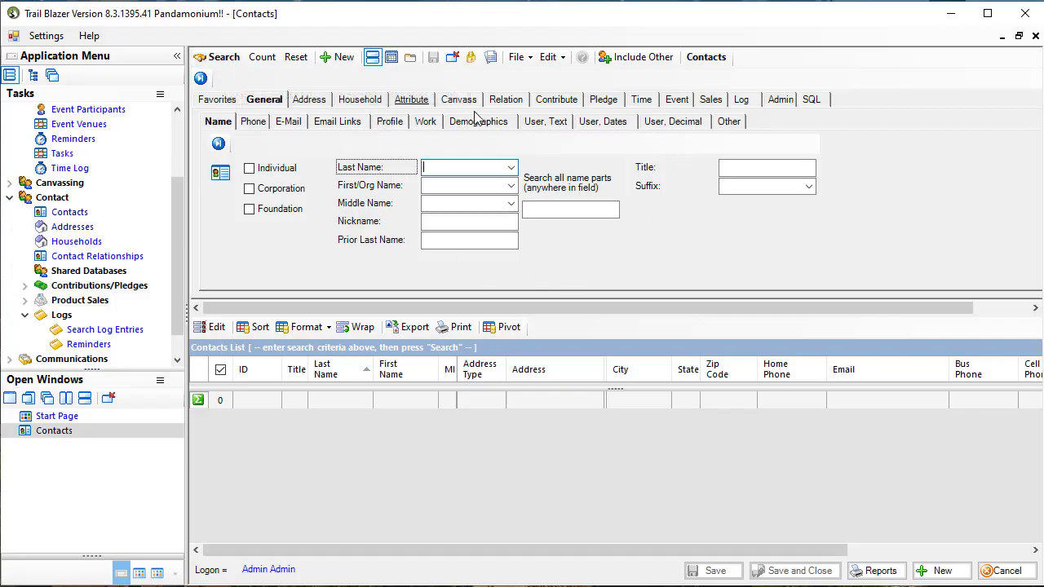
# Step: Run an empty contact search, cancel loading, and count the 13,276 matching contacts
pyautogui.click(219, 60)
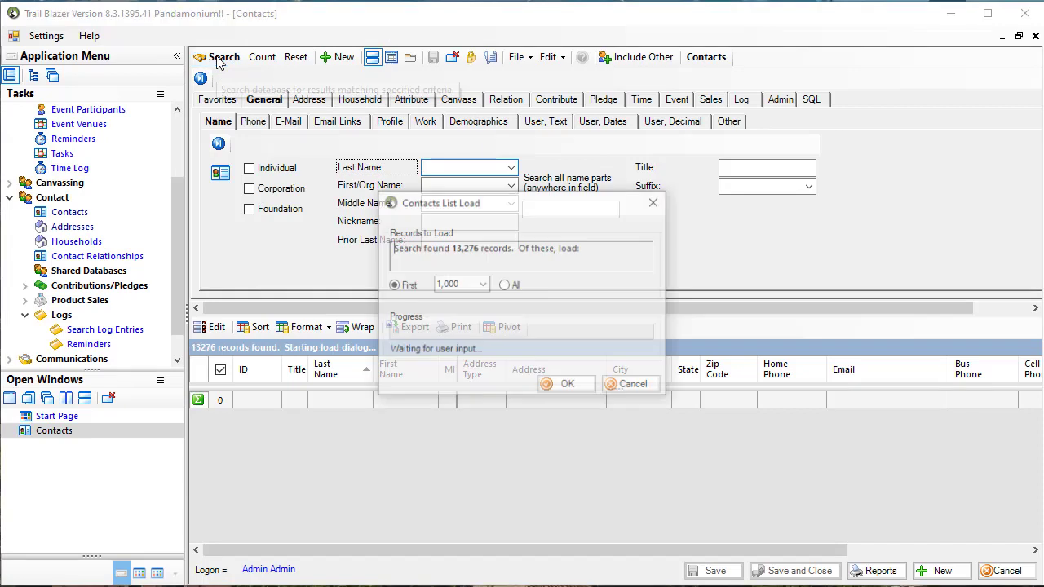
pyautogui.moveTo(447, 247); pyautogui.dragTo(512, 248)
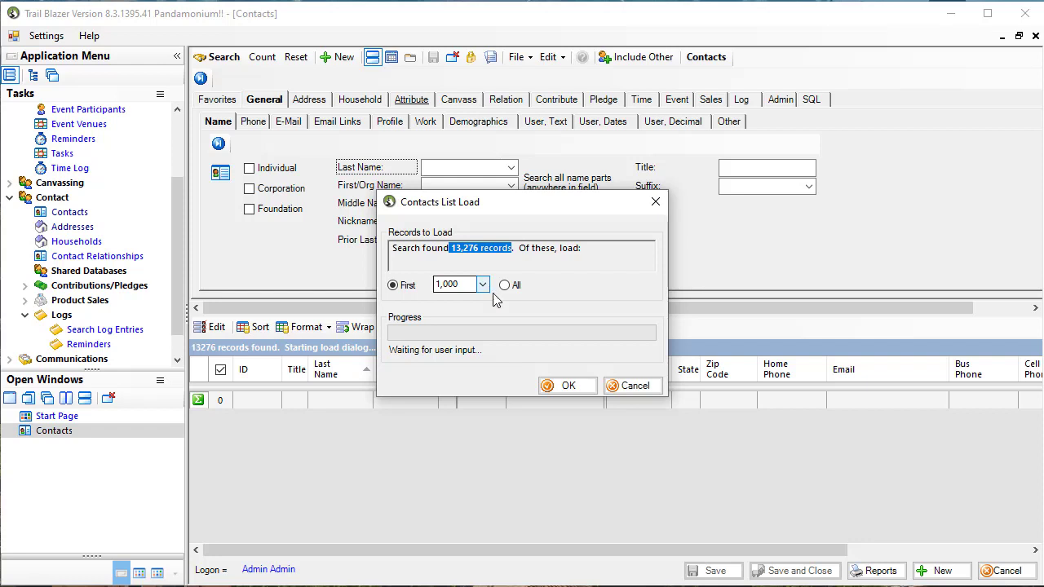
pyautogui.click(626, 386)
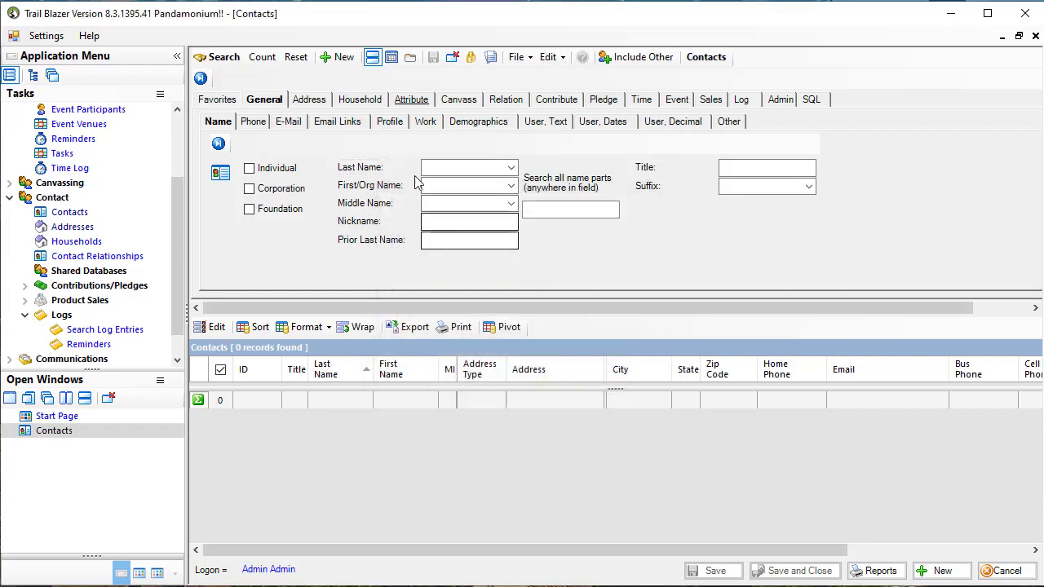
pyautogui.click(262, 59)
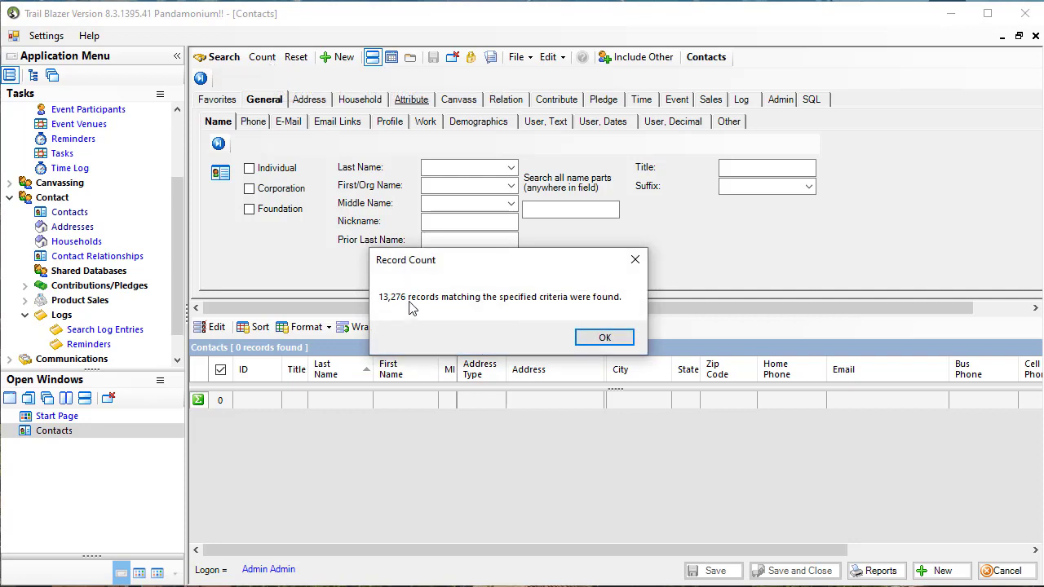
pyautogui.click(604, 337)
# Step: Search again and load all 13,276 found contacts into the list
pyautogui.click(222, 59)
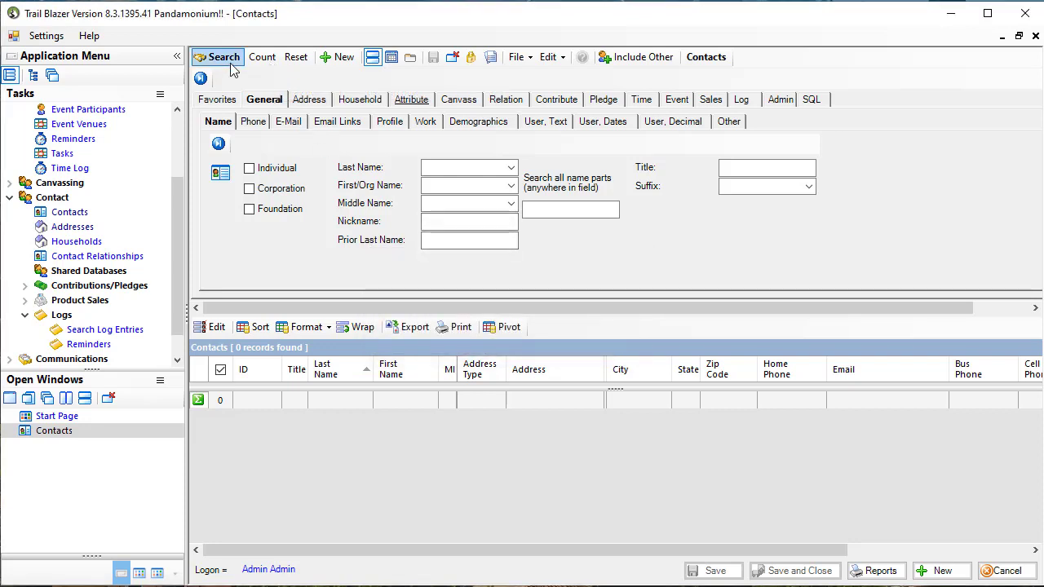
pyautogui.click(505, 286)
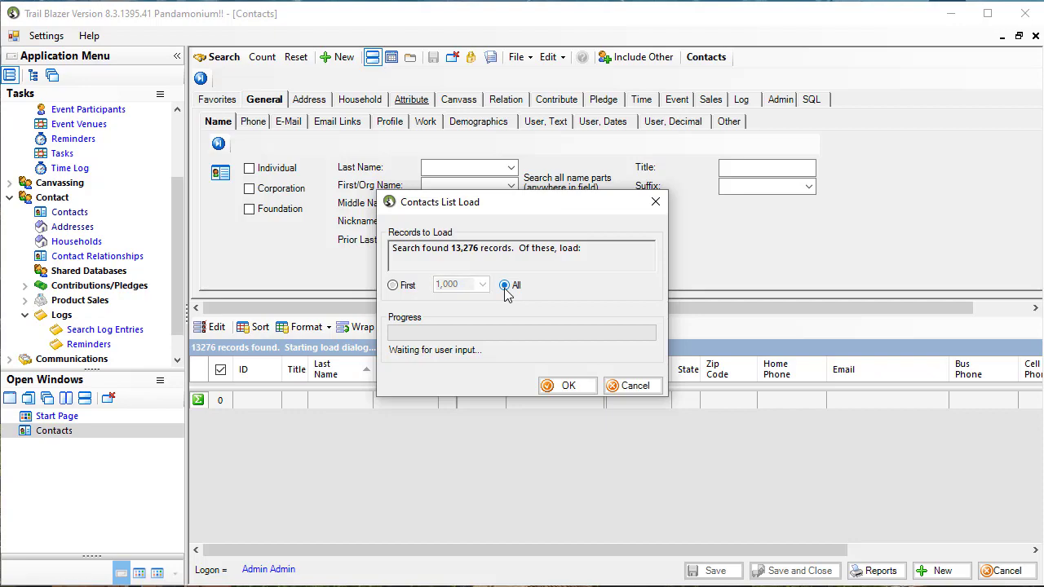
pyautogui.click(568, 386)
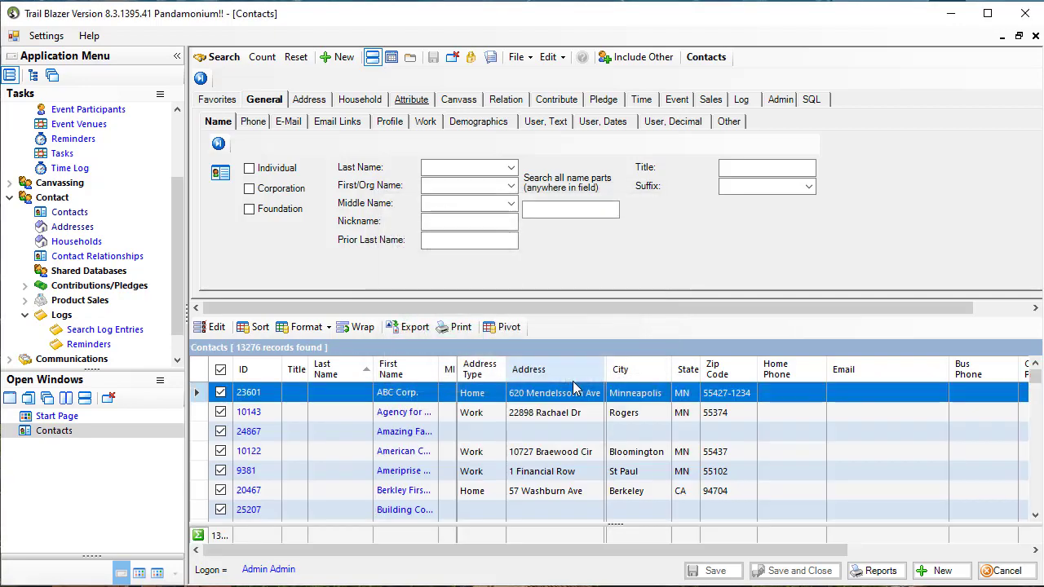
pyautogui.scroll(-10, 318, 384)
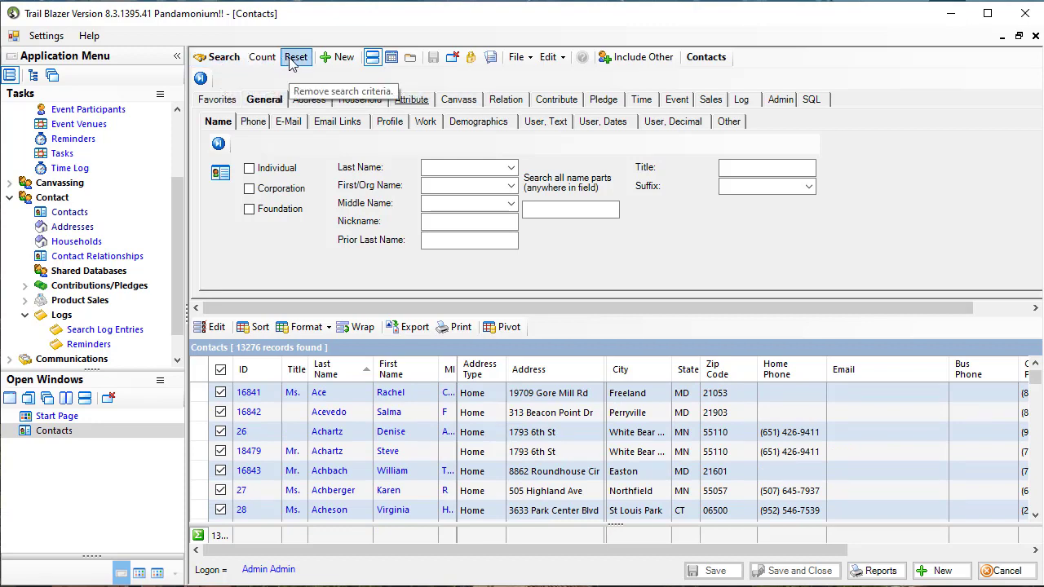
# Step: Search contacts by last name 'Smith'
pyautogui.click(444, 171)
pyautogui.write('Smith')
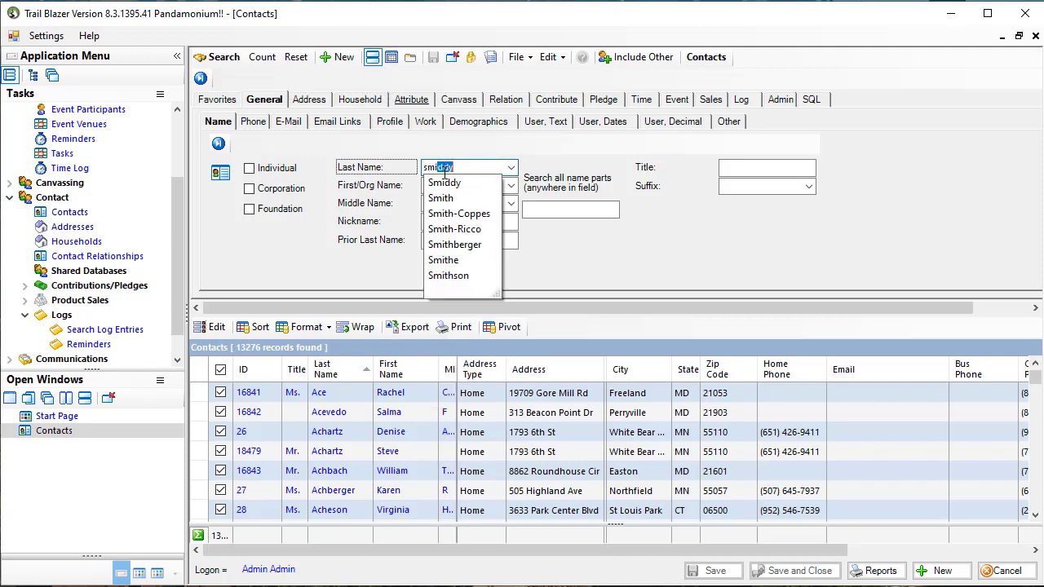
pyautogui.press('Return')
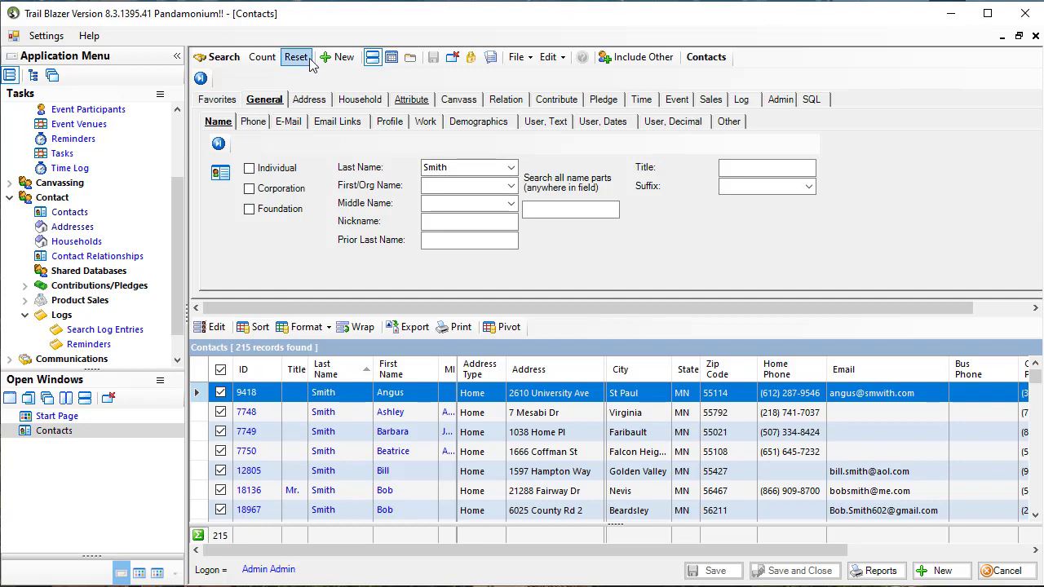
# Step: Add state 'mn' on the Address criteria, narrowing the list to 172 records
pyautogui.click(303, 101)
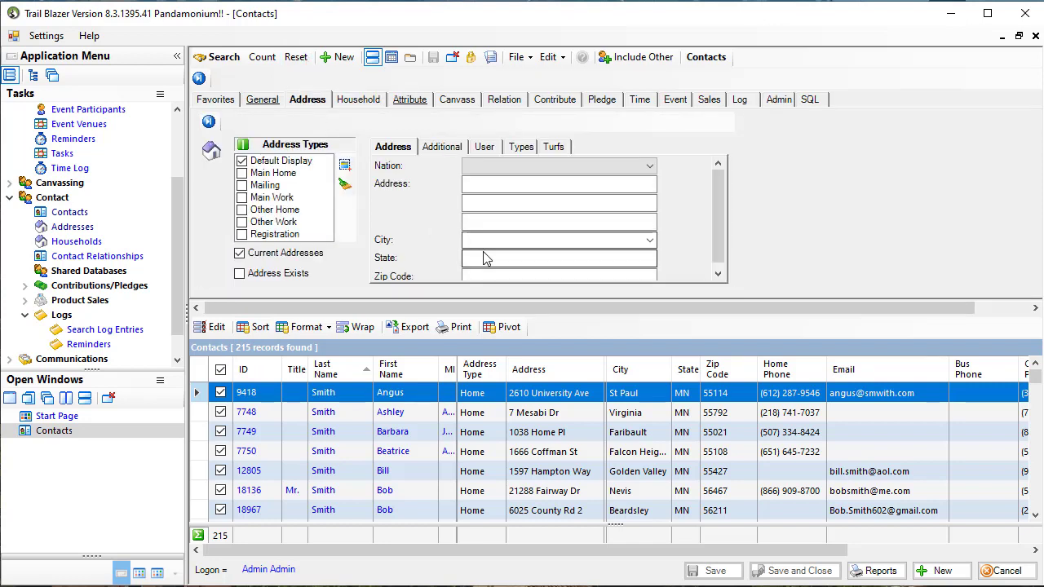
pyautogui.click(481, 259)
pyautogui.write('mn')
pyautogui.press('Return')
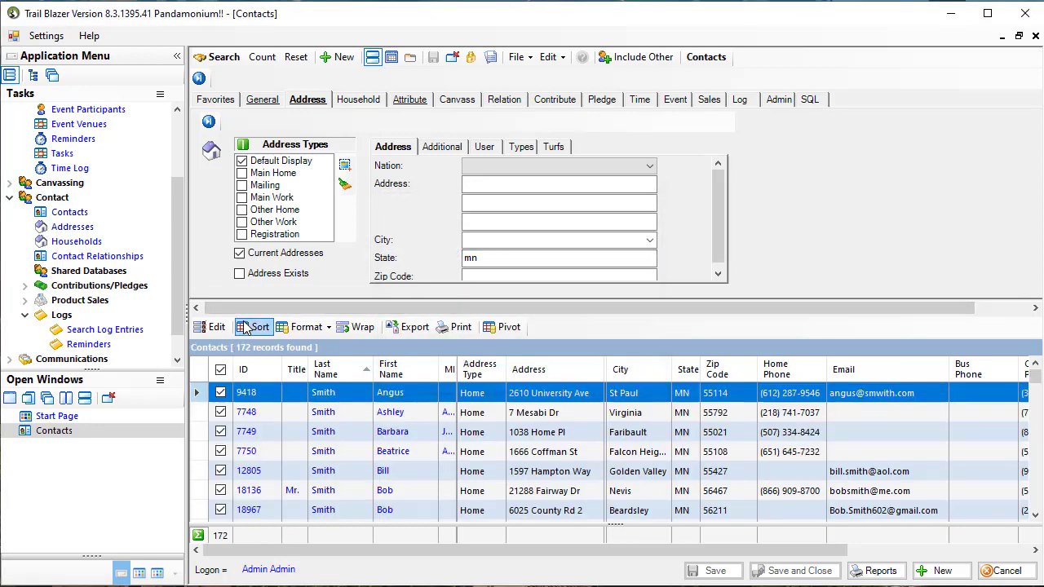
# Step: Reset the criteria and reload all 13,276 contacts using the All load option
pyautogui.click(296, 57)
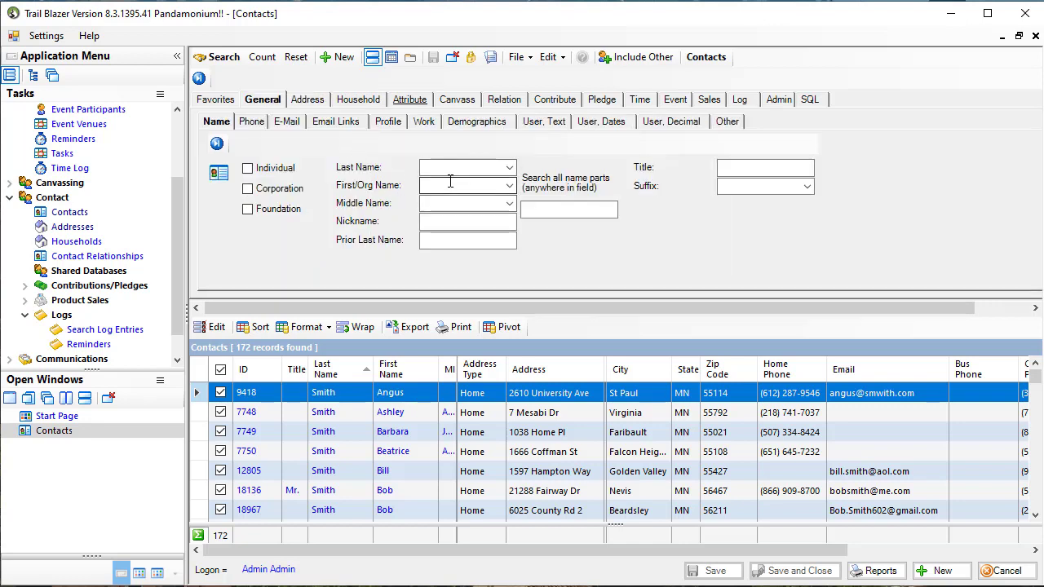
pyautogui.click(232, 64)
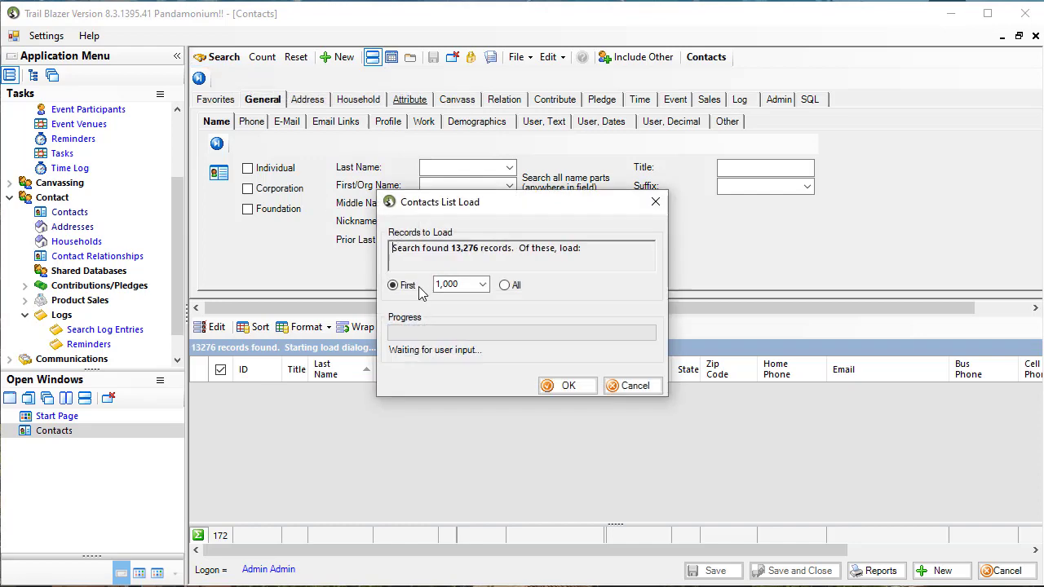
pyautogui.click(503, 285)
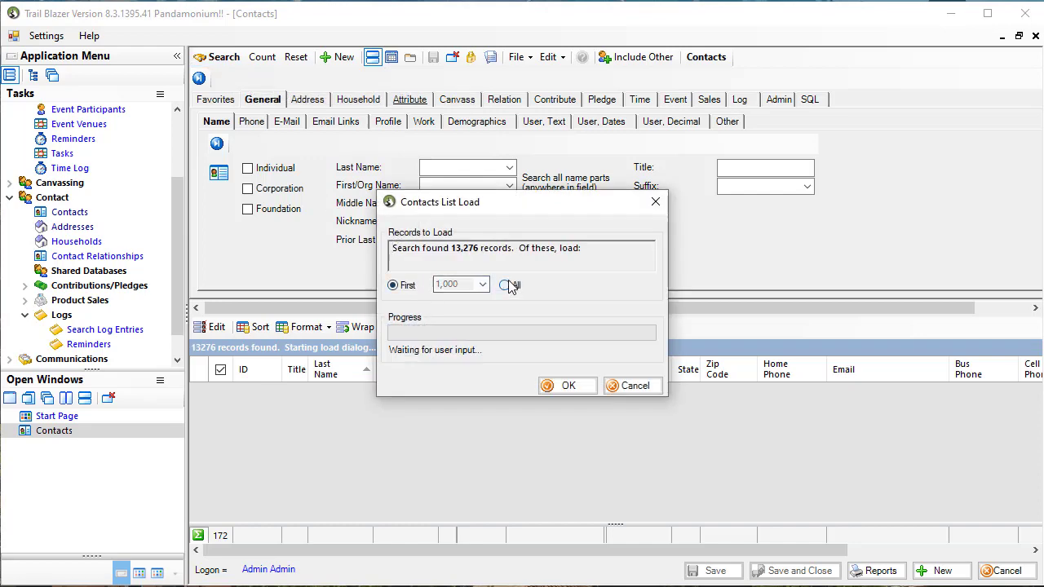
pyautogui.click(578, 388)
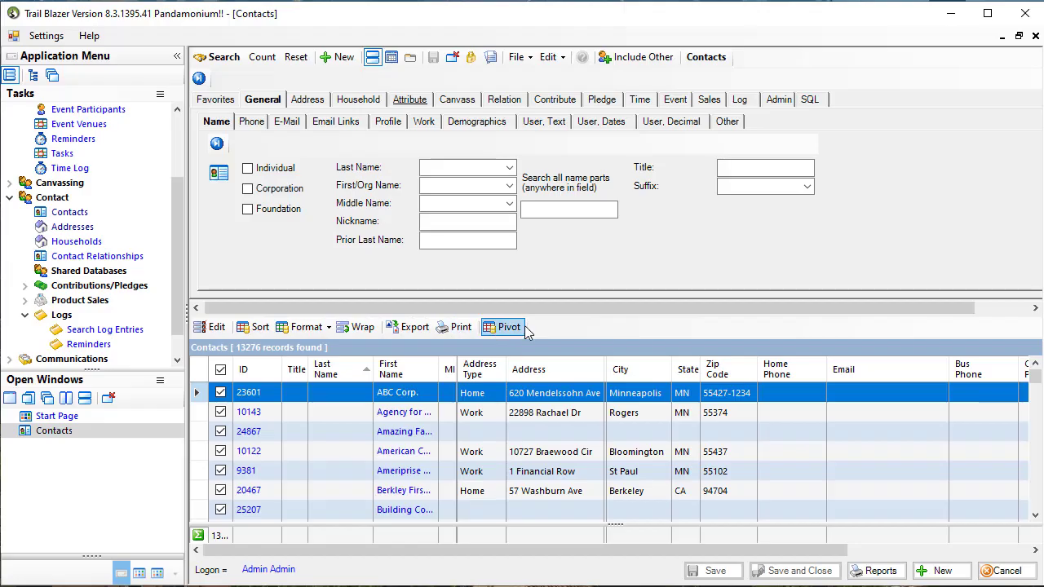
pyautogui.click(363, 364)
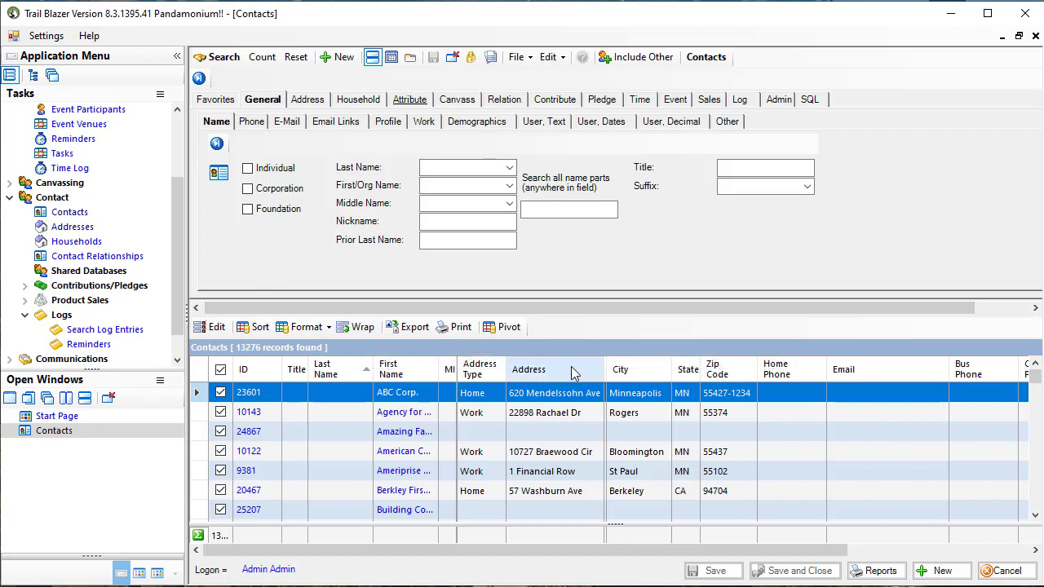
# Step: Narrow the Address column, then toggle Wrap on and back off to keep single-line rows
pyautogui.moveTo(603, 373); pyautogui.dragTo(564, 374)
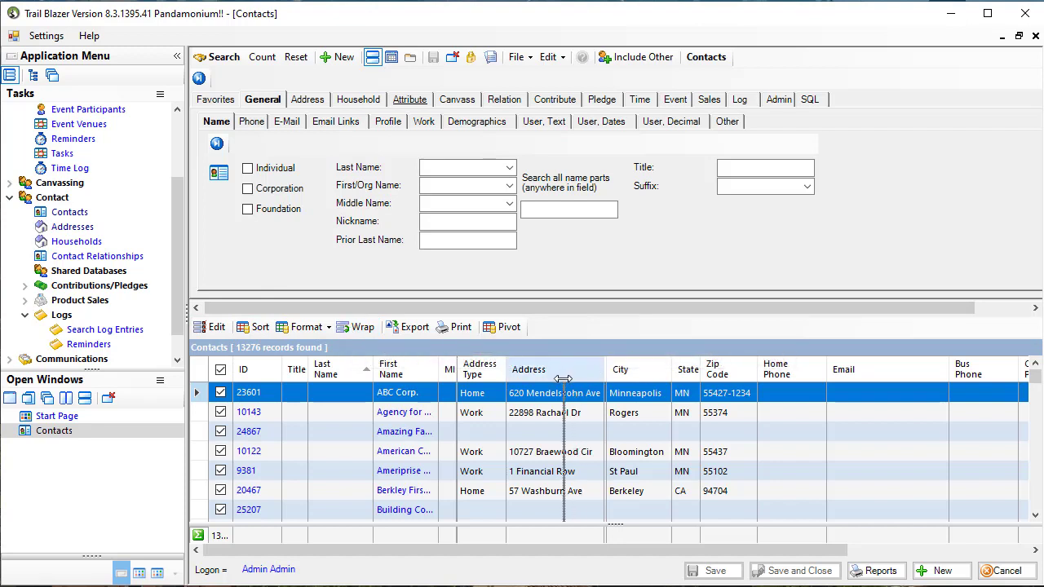
pyautogui.click(339, 328)
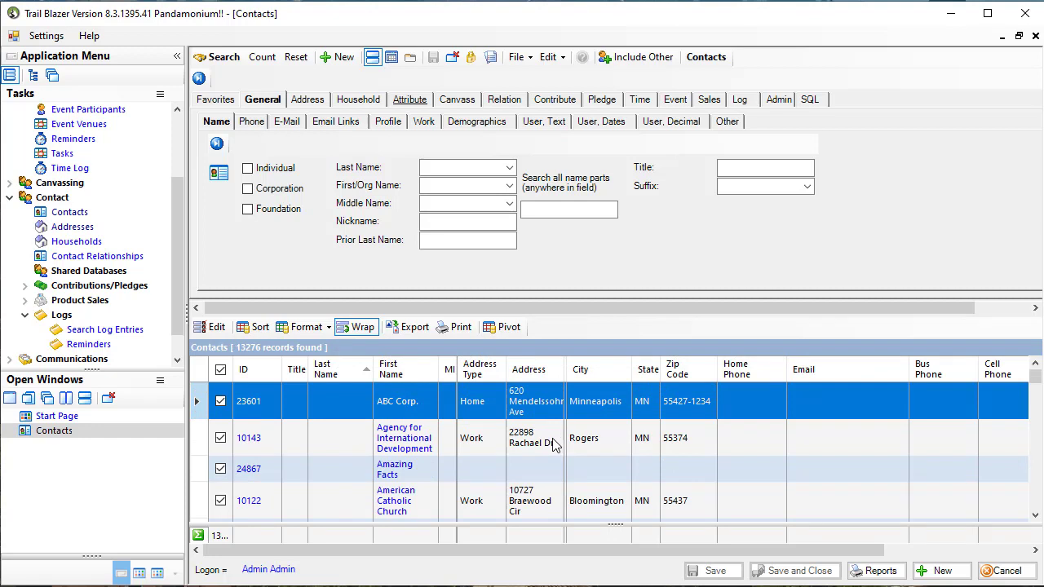
pyautogui.scroll(-2, 553, 444)
pyautogui.scroll(-1, 553, 444)
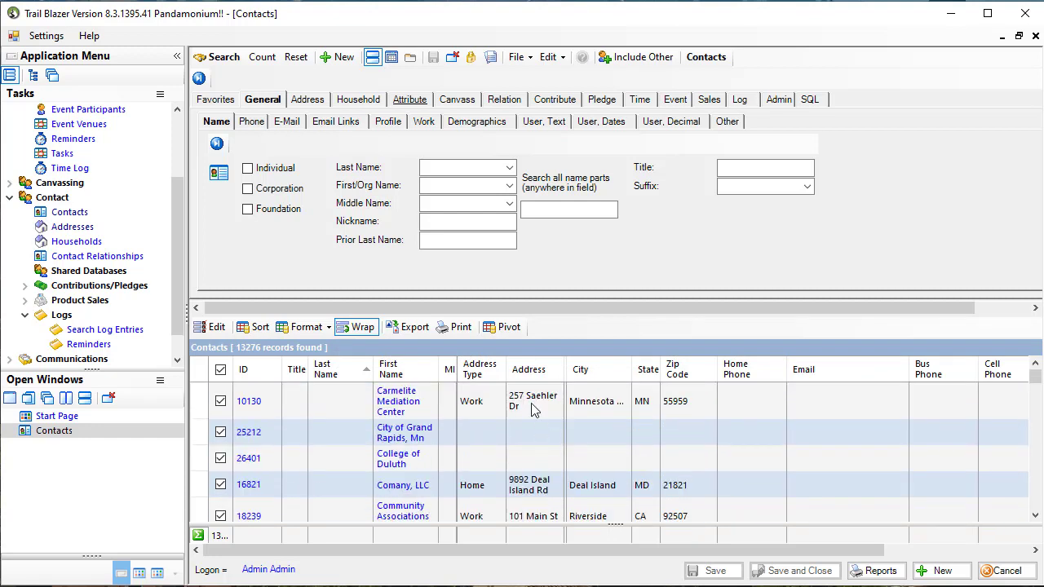
pyautogui.click(356, 328)
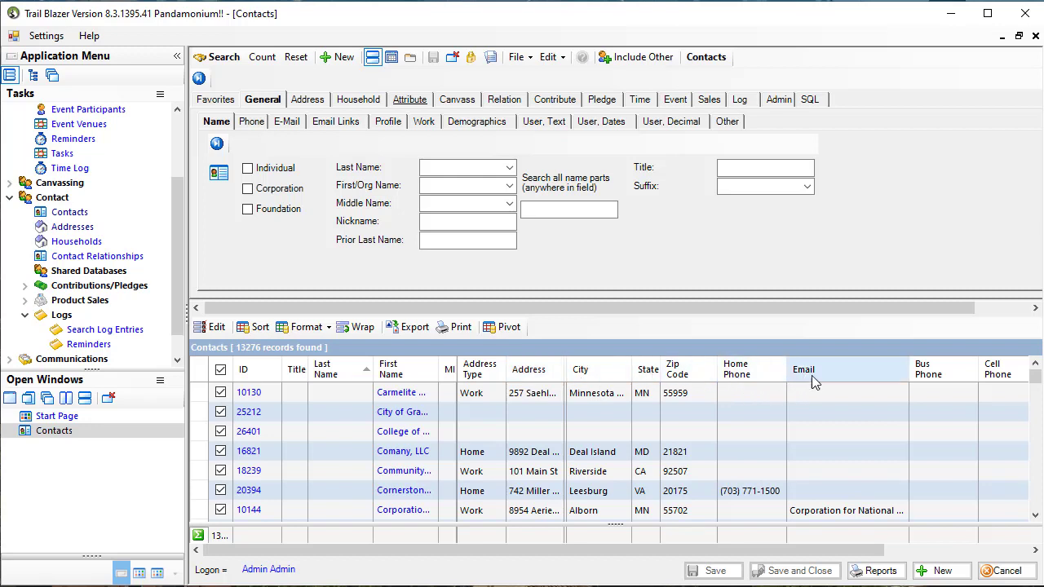
# Step: Move the Email column after State, sort it descending, then ascending
pyautogui.moveTo(843, 367); pyautogui.dragTo(669, 382)
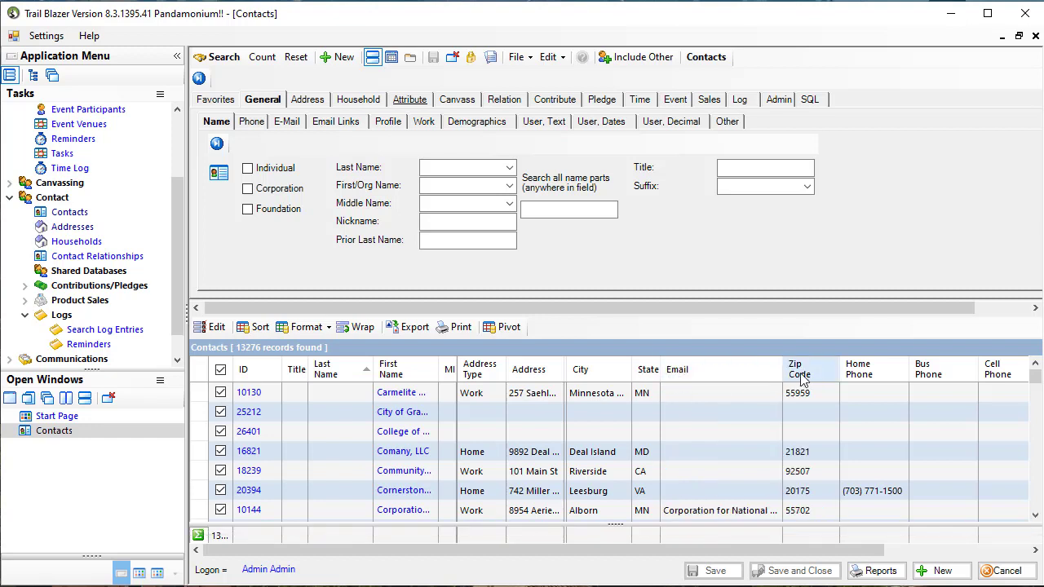
pyautogui.rightClick(703, 372)
pyautogui.click(715, 411)
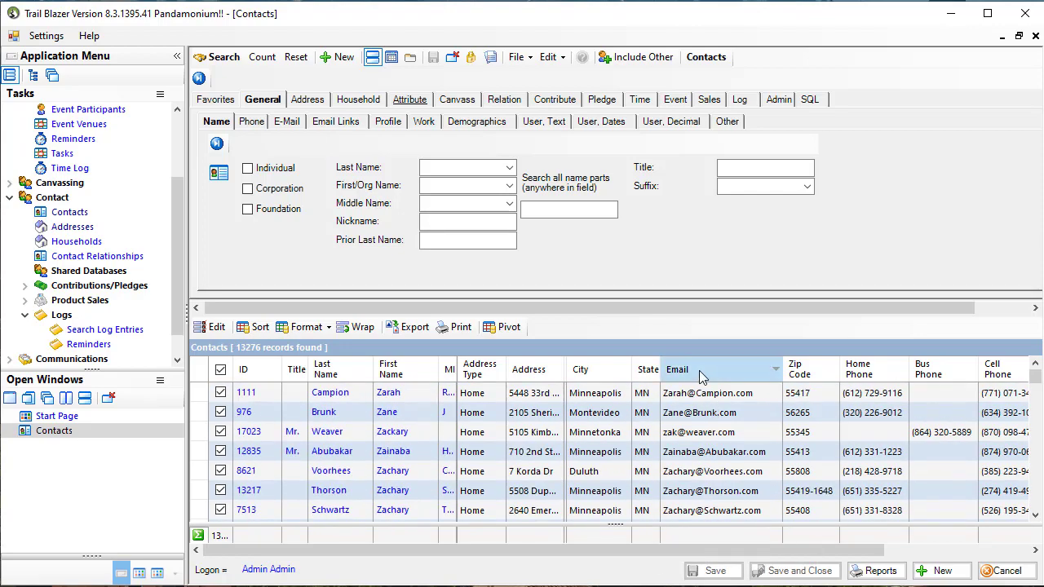
pyautogui.rightClick(699, 370)
pyautogui.click(696, 391)
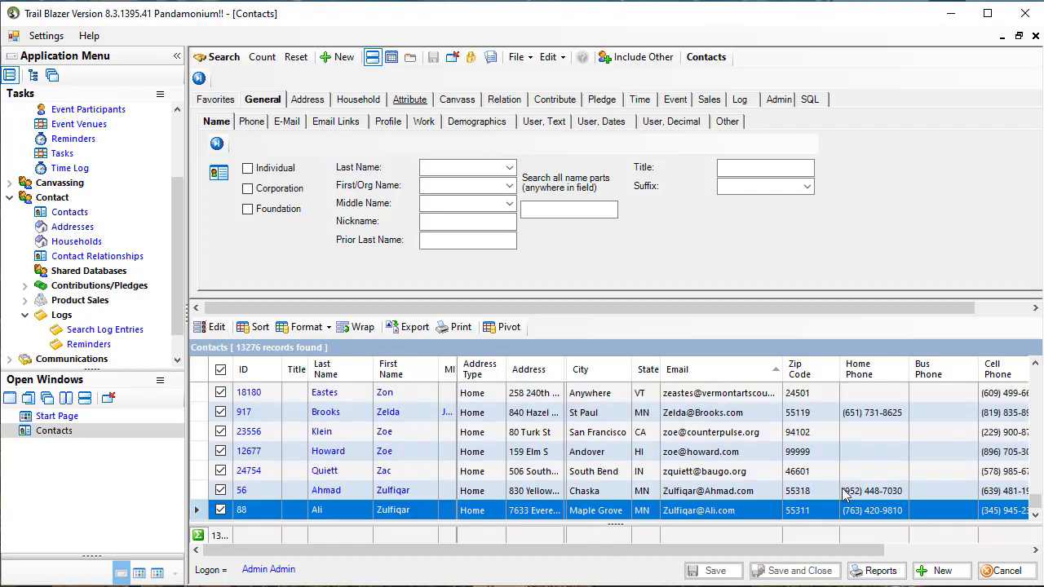
pyautogui.moveTo(1033, 505)
pyautogui.mouseDown()
pyautogui.moveTo(1034, 446)
pyautogui.moveTo(1032, 515)
pyautogui.mouseUp()
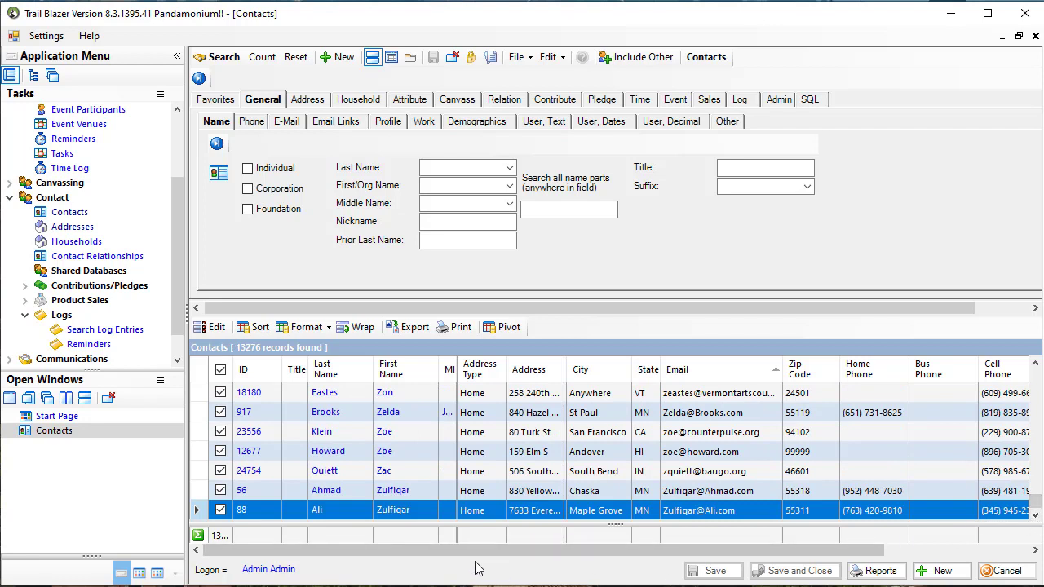
pyautogui.moveTo(456, 552)
pyautogui.mouseDown()
pyautogui.moveTo(562, 552)
pyautogui.moveTo(451, 551)
pyautogui.mouseUp()
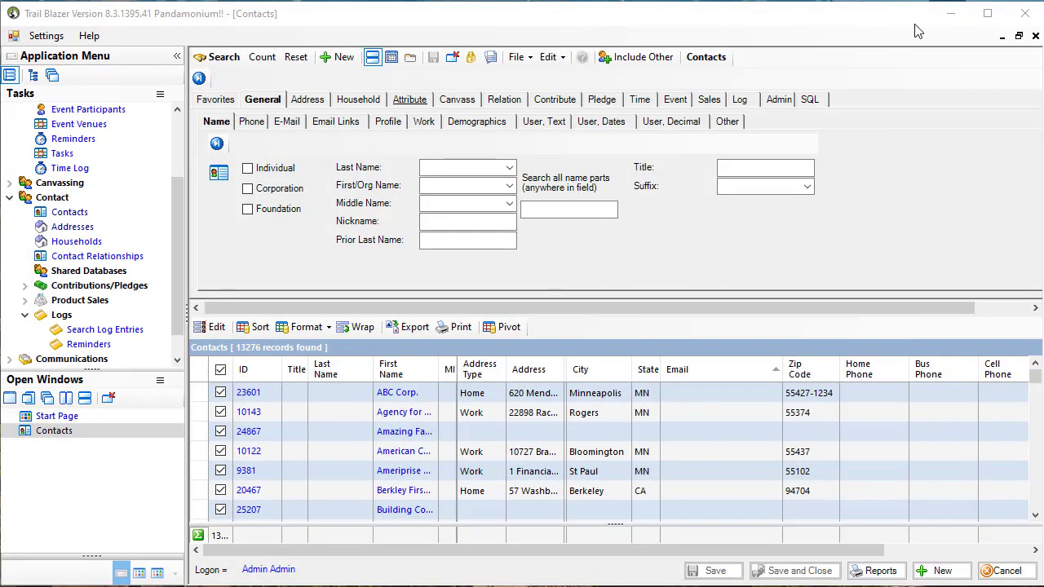
# Step: Close the Trail Blazer window to bring up the shutdown warning over the Contacts list
pyautogui.click(1025, 14)
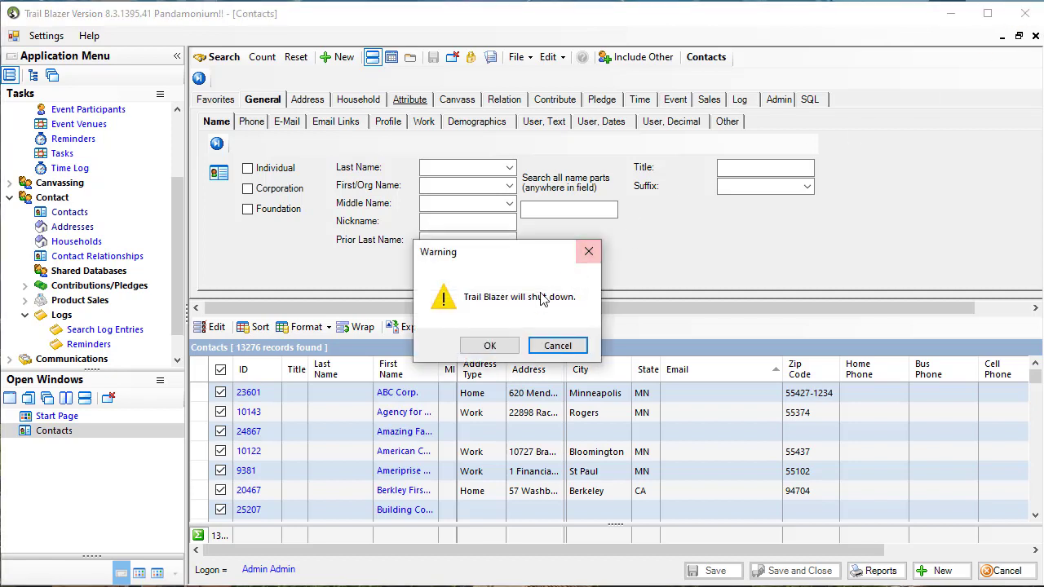